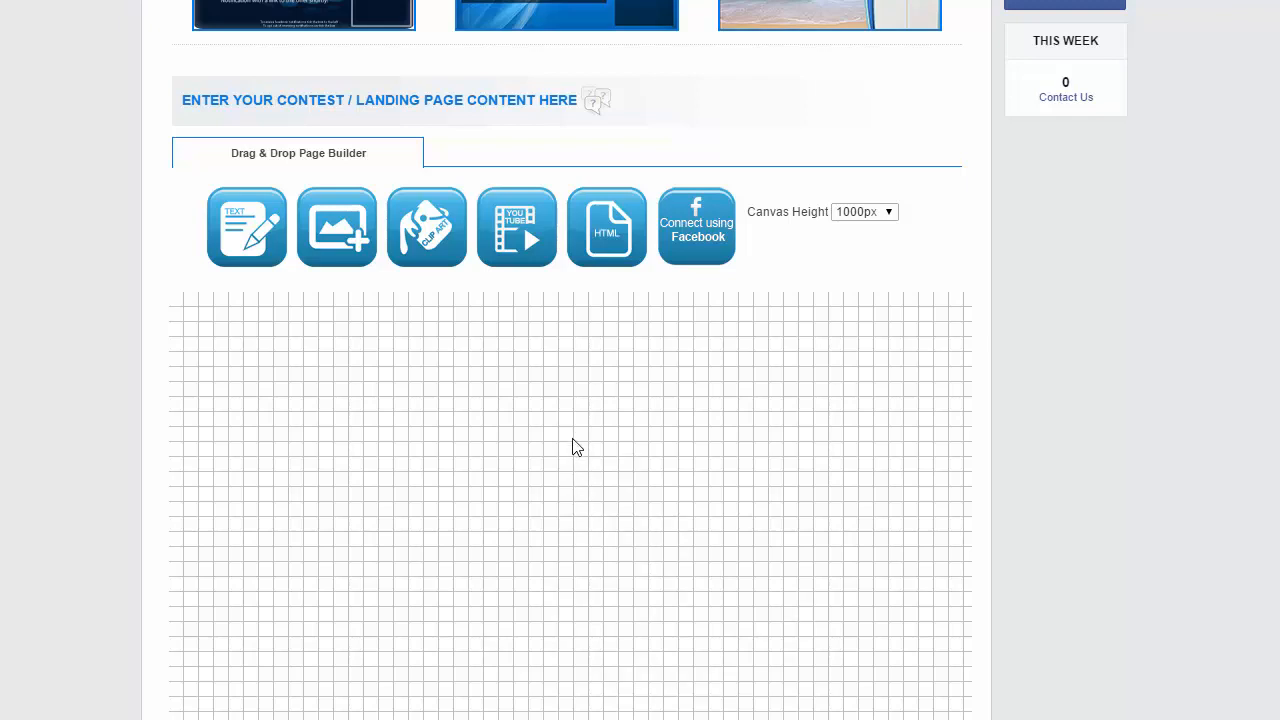
{"action": "scroll", "coordinate": [572, 450], "scroll_direction": "down", "scroll_amount": 1}
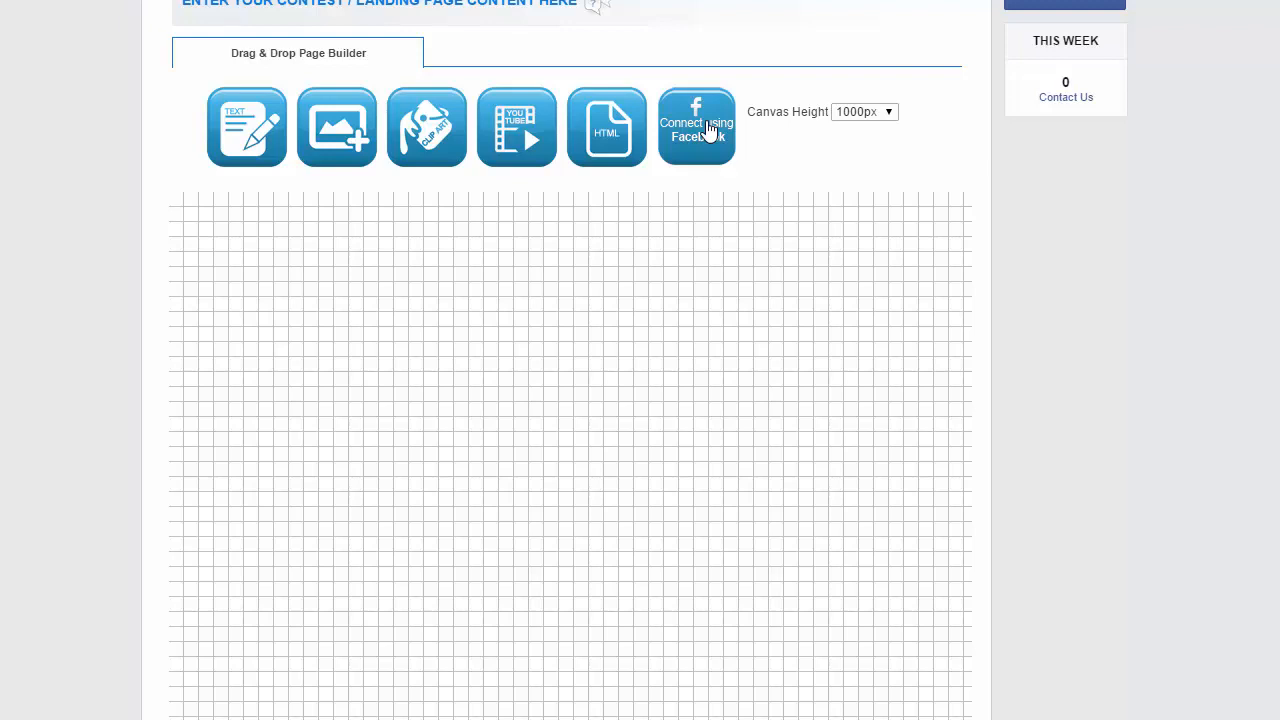
{"action": "left_click", "coordinate": [893, 115]}
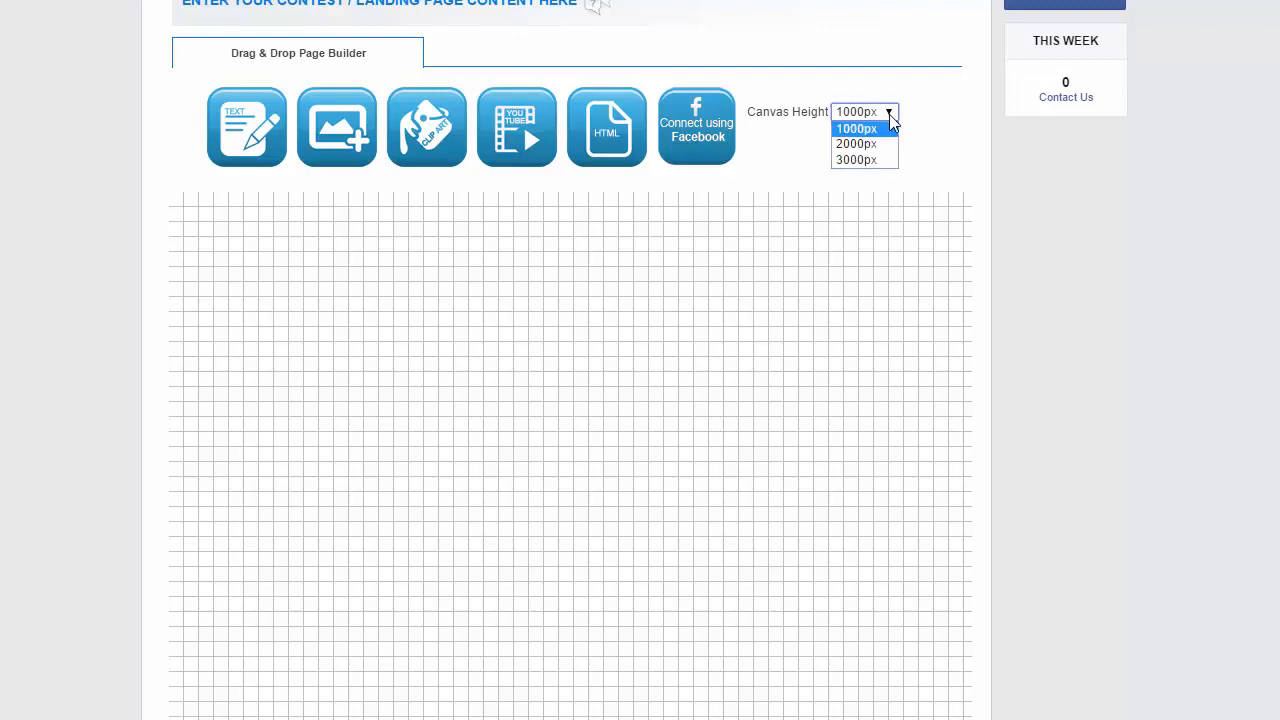
{"action": "scroll", "coordinate": [863, 351], "scroll_direction": "down", "scroll_amount": 5}
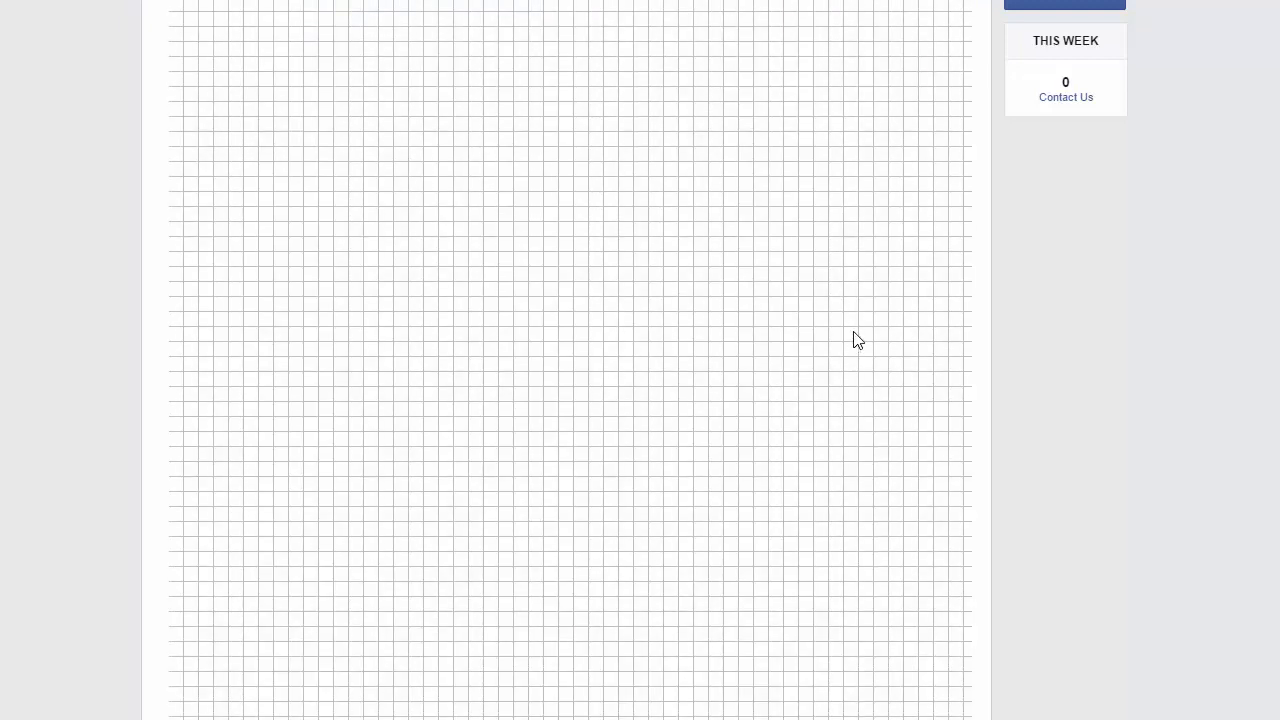
{"action": "scroll", "coordinate": [857, 338], "scroll_direction": "up", "scroll_amount": 3}
{"action": "scroll", "coordinate": [857, 336], "scroll_direction": "down", "scroll_amount": 2}
{"action": "scroll", "coordinate": [855, 310], "scroll_direction": "up", "scroll_amount": 1}
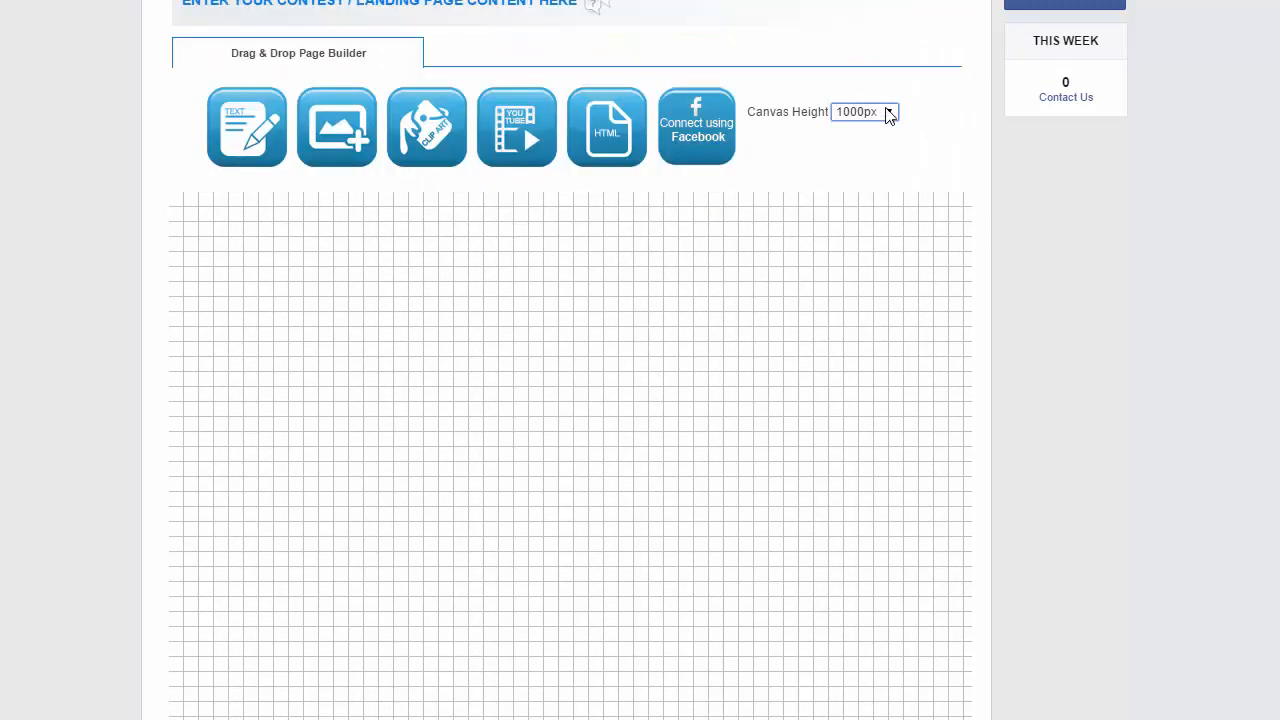
{"action": "scroll", "coordinate": [780, 289], "scroll_direction": "down", "scroll_amount": 5}
{"action": "scroll", "coordinate": [678, 462], "scroll_direction": "up", "scroll_amount": 2}
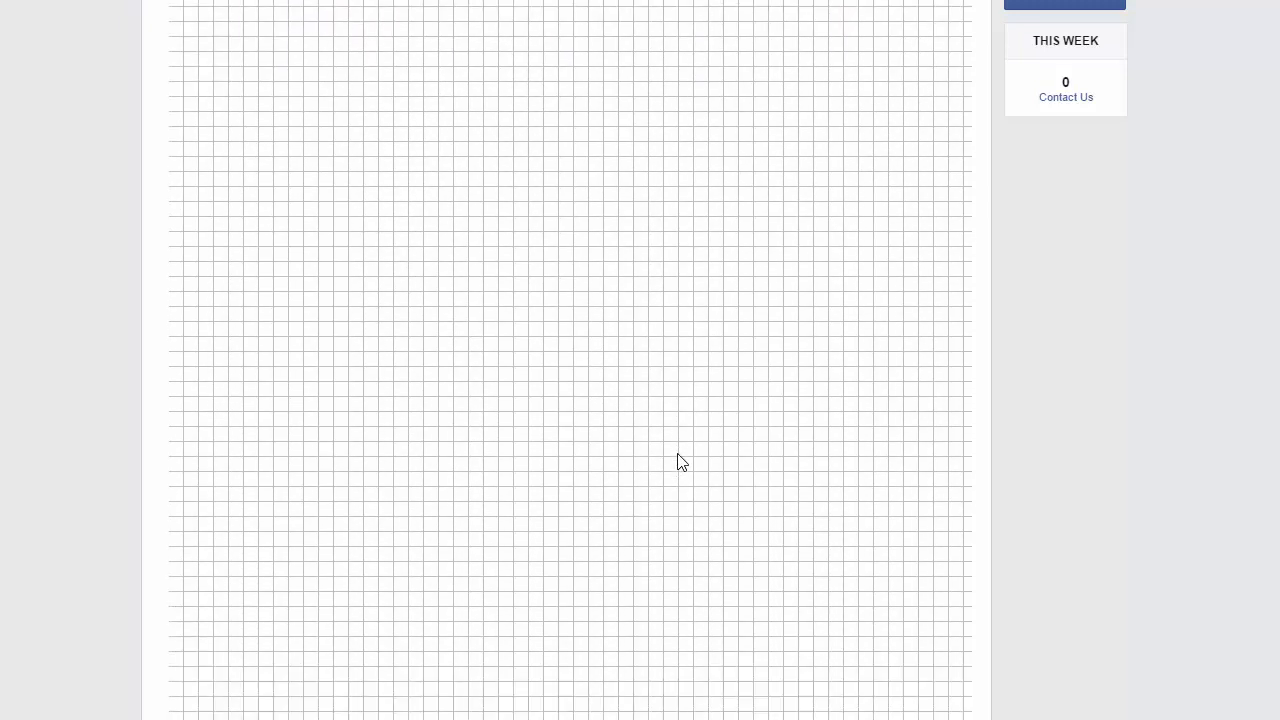
{"action": "scroll", "coordinate": [677, 460], "scroll_direction": "down", "scroll_amount": 2}
{"action": "scroll", "coordinate": [690, 450], "scroll_direction": "up", "scroll_amount": 5}
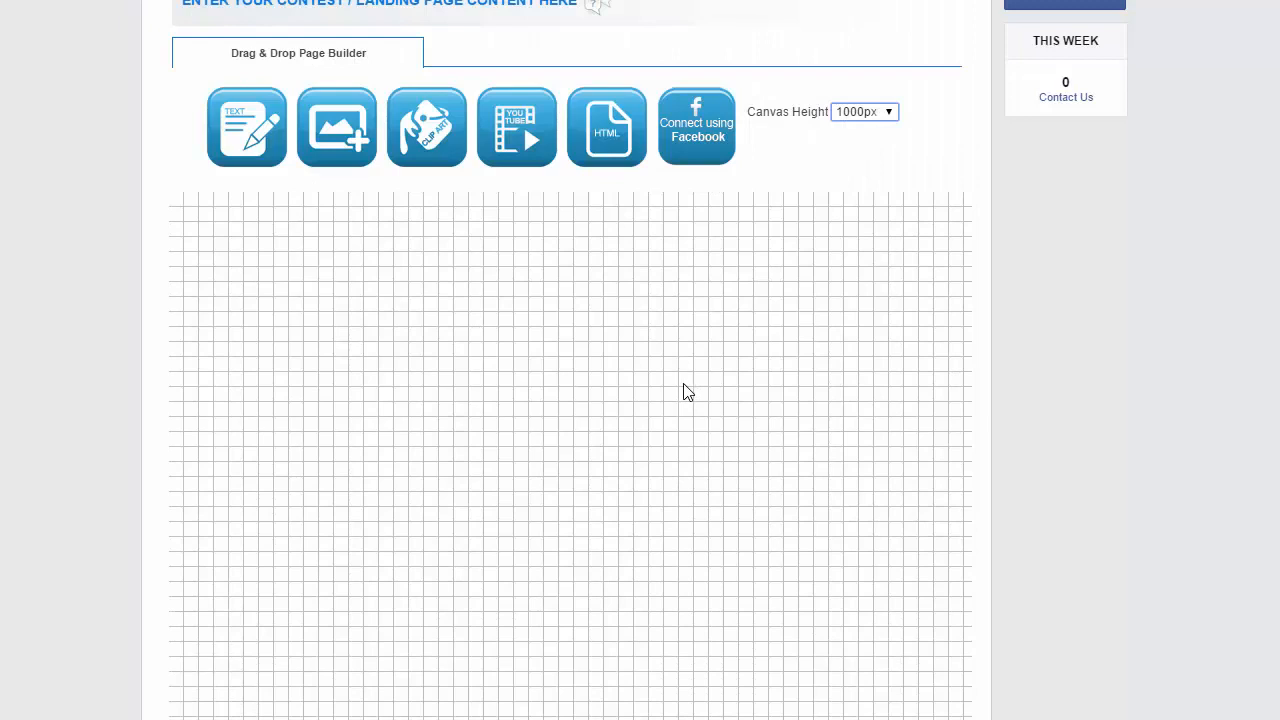
Set the canvas height to 2000px
{"action": "left_click", "coordinate": [890, 112]}
{"action": "left_click", "coordinate": [890, 112]}
{"action": "left_click", "coordinate": [890, 112]}
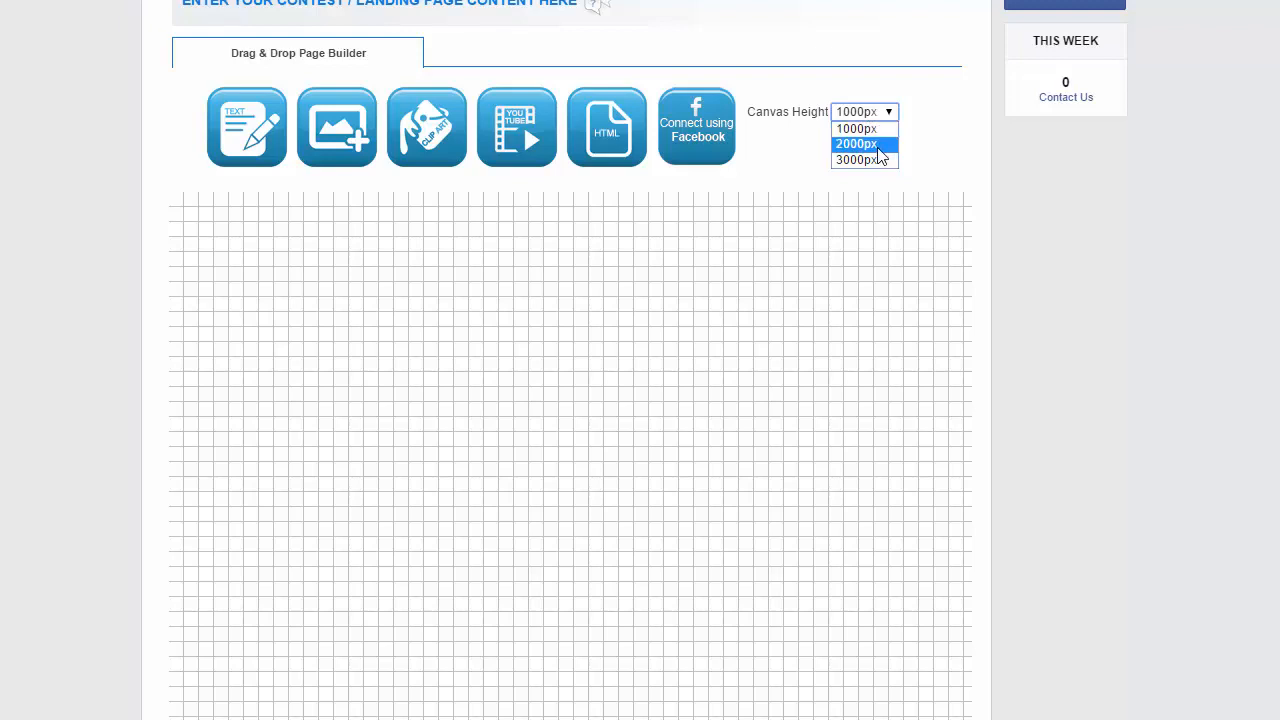
{"action": "left_click", "coordinate": [857, 144]}
{"action": "scroll", "coordinate": [860, 175], "scroll_direction": "down", "scroll_amount": 1}
{"action": "scroll", "coordinate": [814, 209], "scroll_direction": "down", "scroll_amount": 1}
{"action": "scroll", "coordinate": [660, 236], "scroll_direction": "up", "scroll_amount": 2}
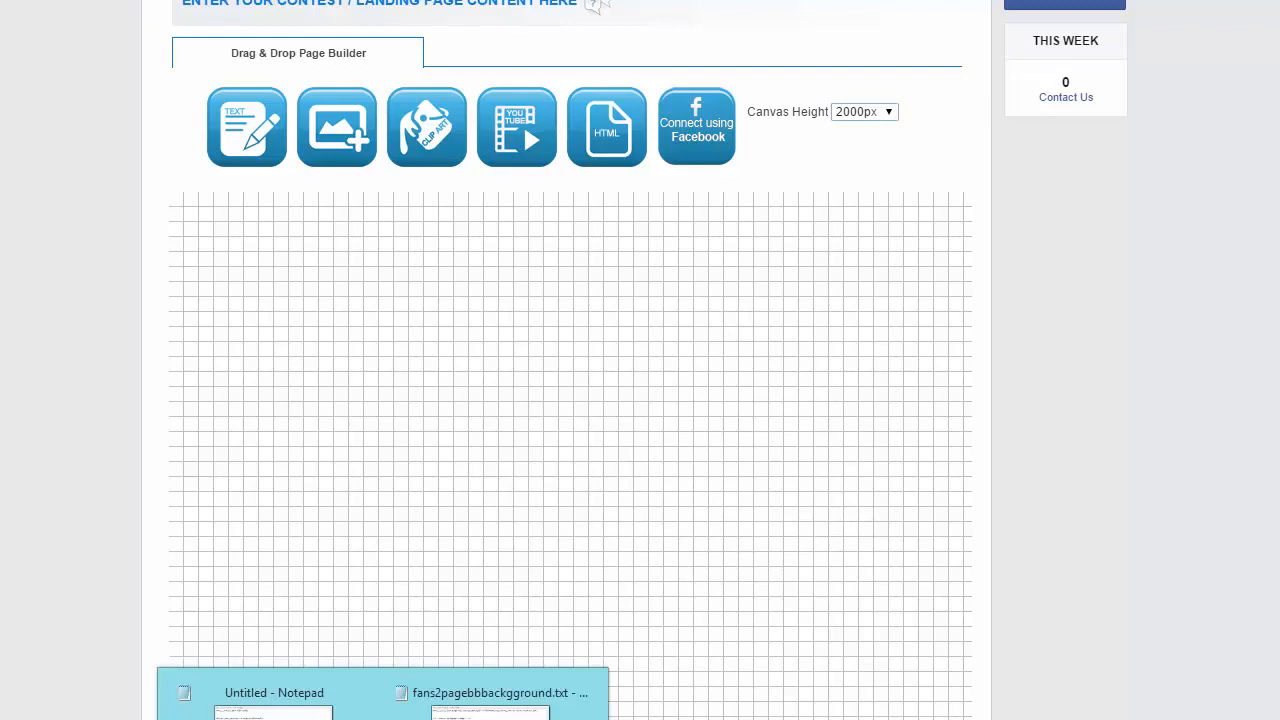
Switch to the fans2pagebbackground.txt file in Notepad and copy the grass background div code
{"action": "left_click", "coordinate": [500, 705]}
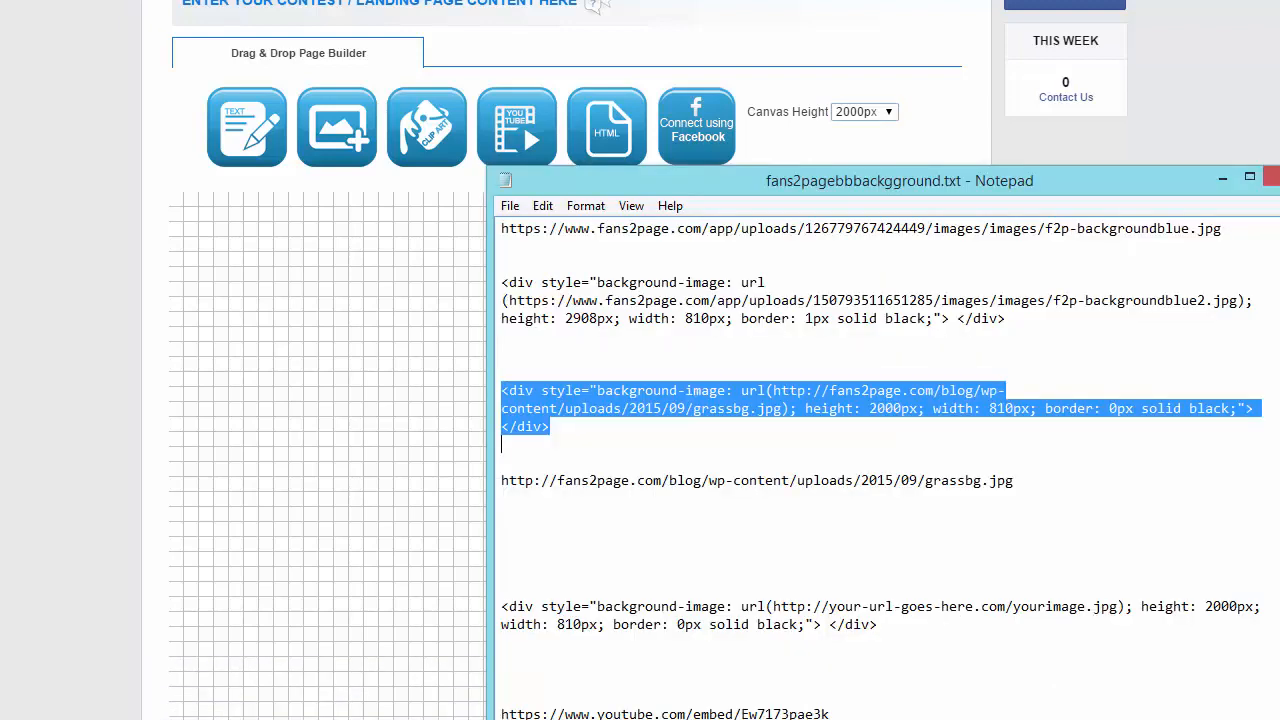
{"action": "right_click", "coordinate": [550, 396]}
{"action": "left_click", "coordinate": [606, 467]}
{"action": "left_click", "coordinate": [1222, 178]}
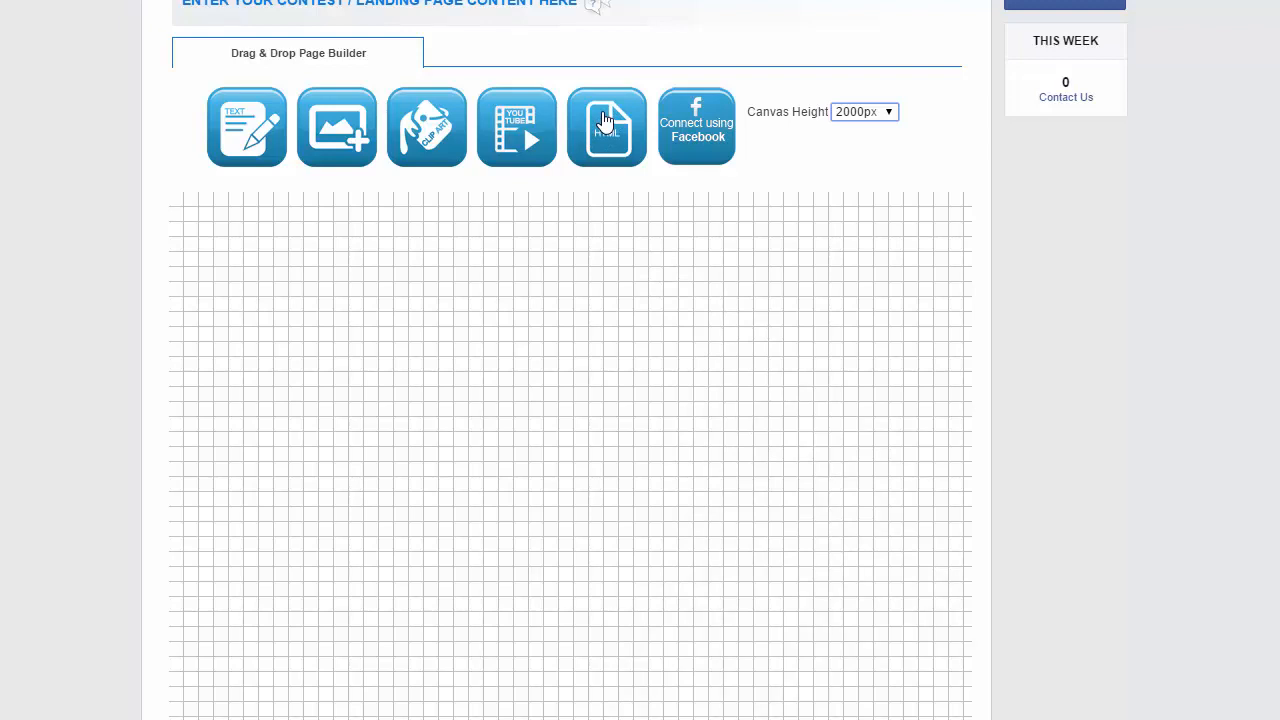
Add an HTML box to the canvas and paste the grass background div code into it
{"action": "left_click_drag", "start_coordinate": [604, 120], "coordinate": [645, 386]}
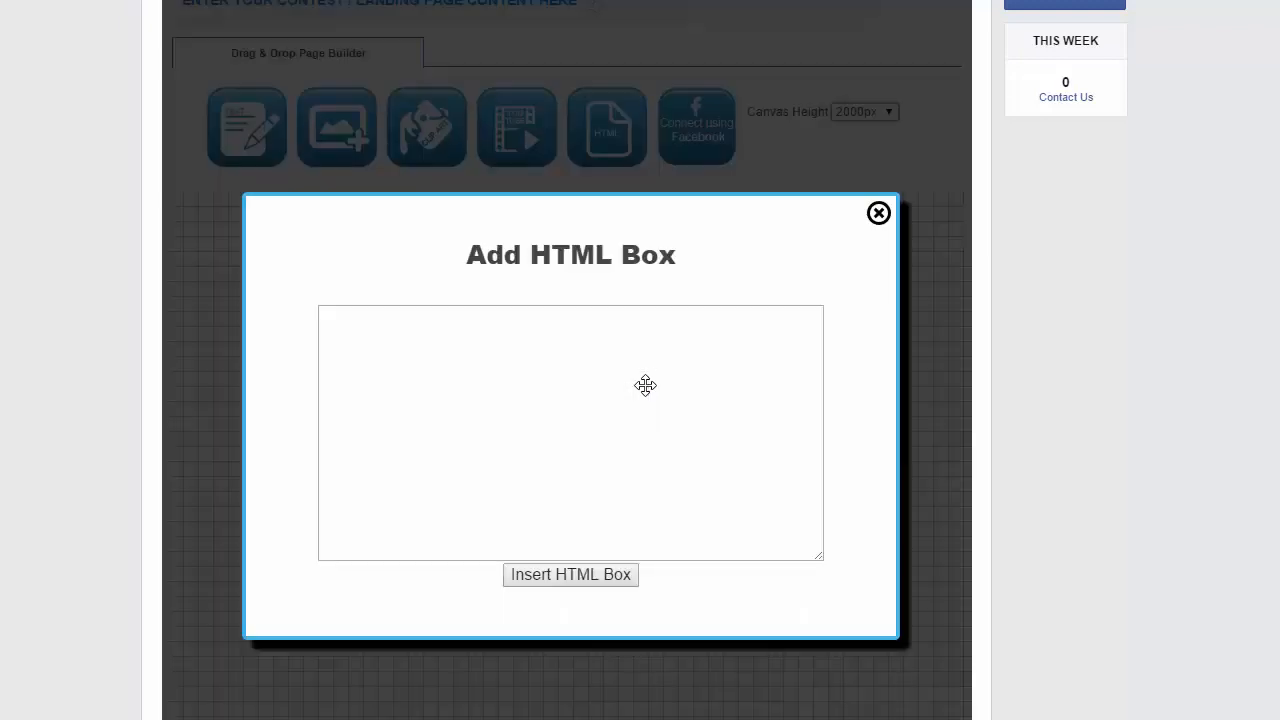
{"action": "left_click", "coordinate": [369, 318]}
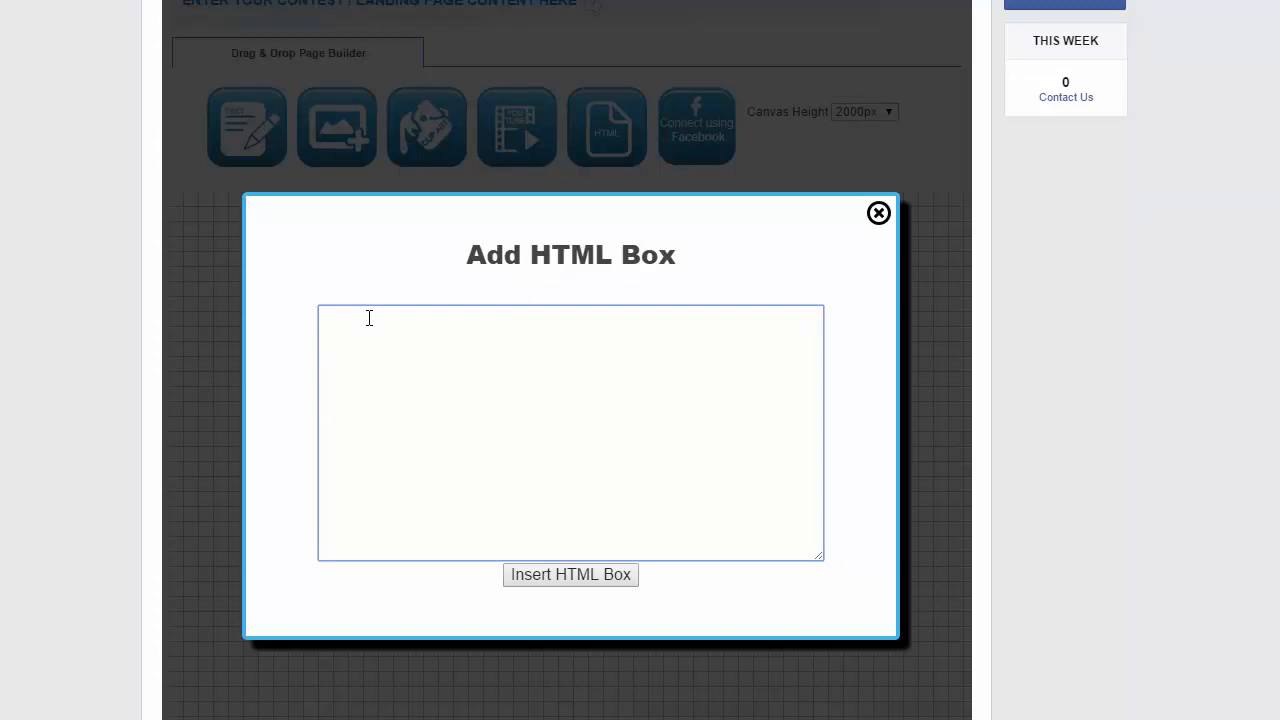
{"action": "right_click", "coordinate": [369, 318]}
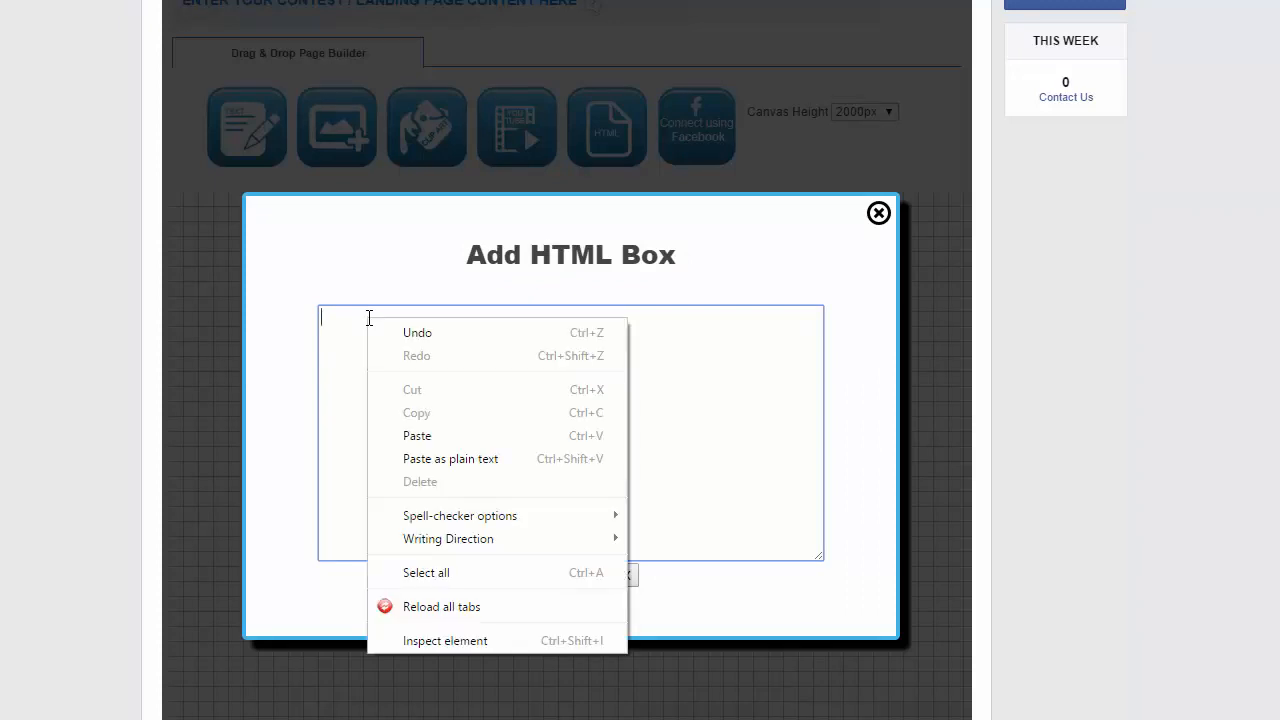
{"action": "left_click", "coordinate": [409, 435]}
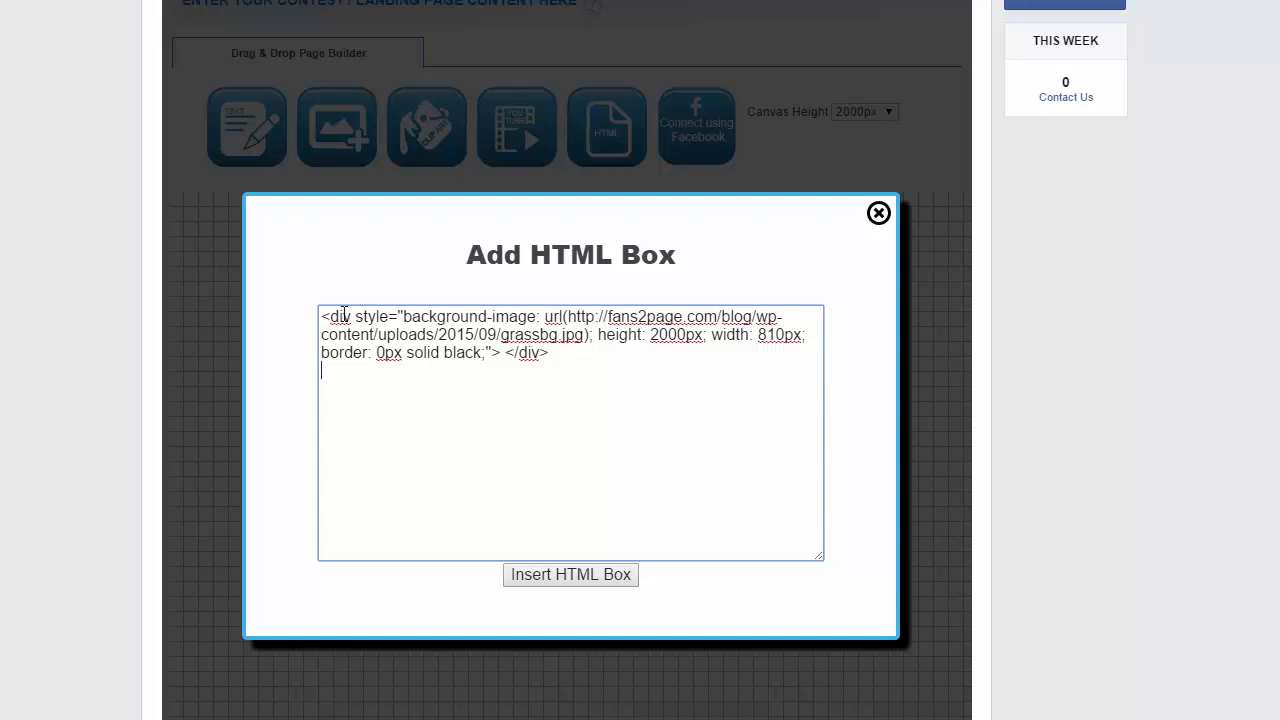
Try editing the height value in the pasted div code
{"action": "left_click_drag", "start_coordinate": [567, 317], "coordinate": [586, 336]}
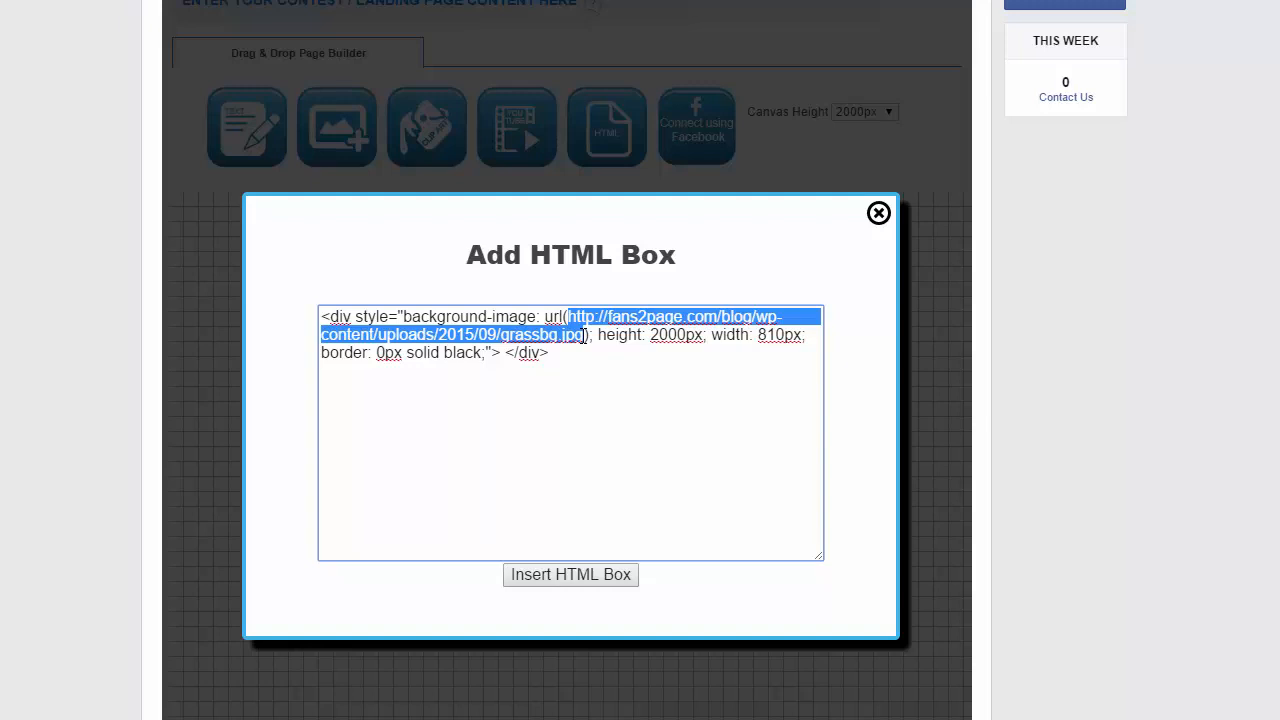
{"action": "left_click", "coordinate": [657, 340]}
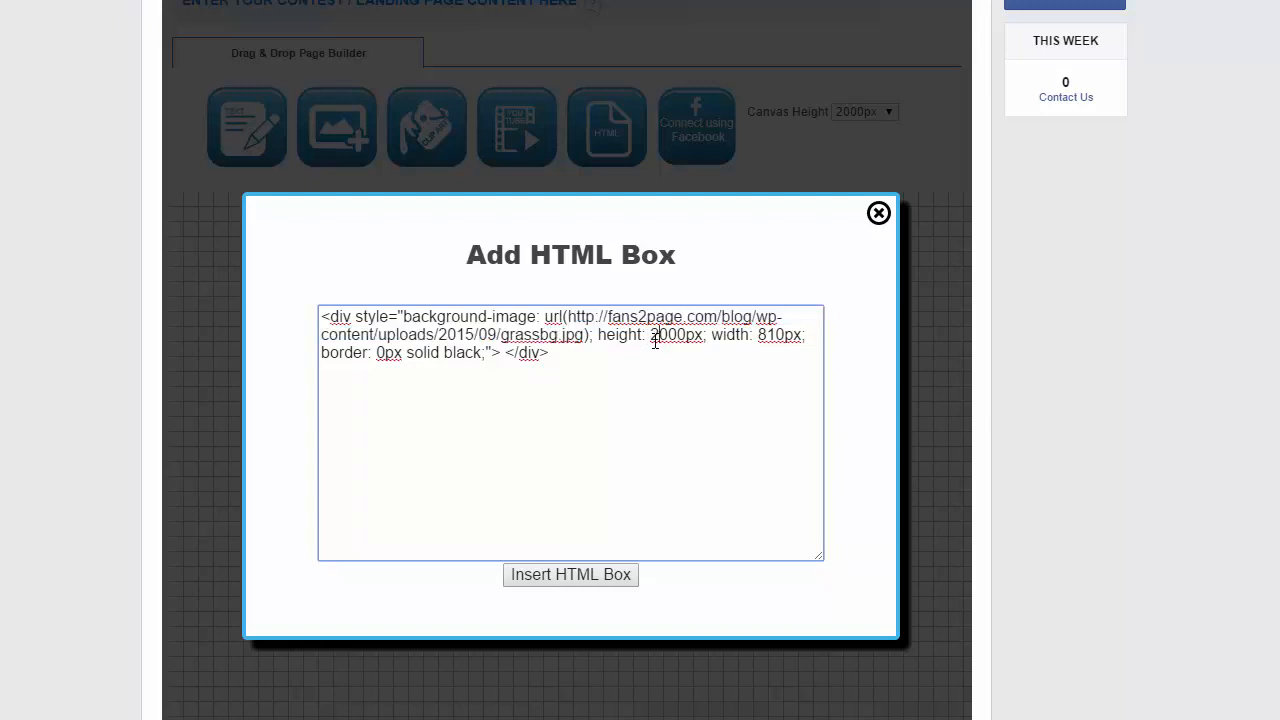
{"action": "key", "text": "BackSpace"}
{"action": "type", "text": "9"}
{"action": "key", "text": "Delete"}
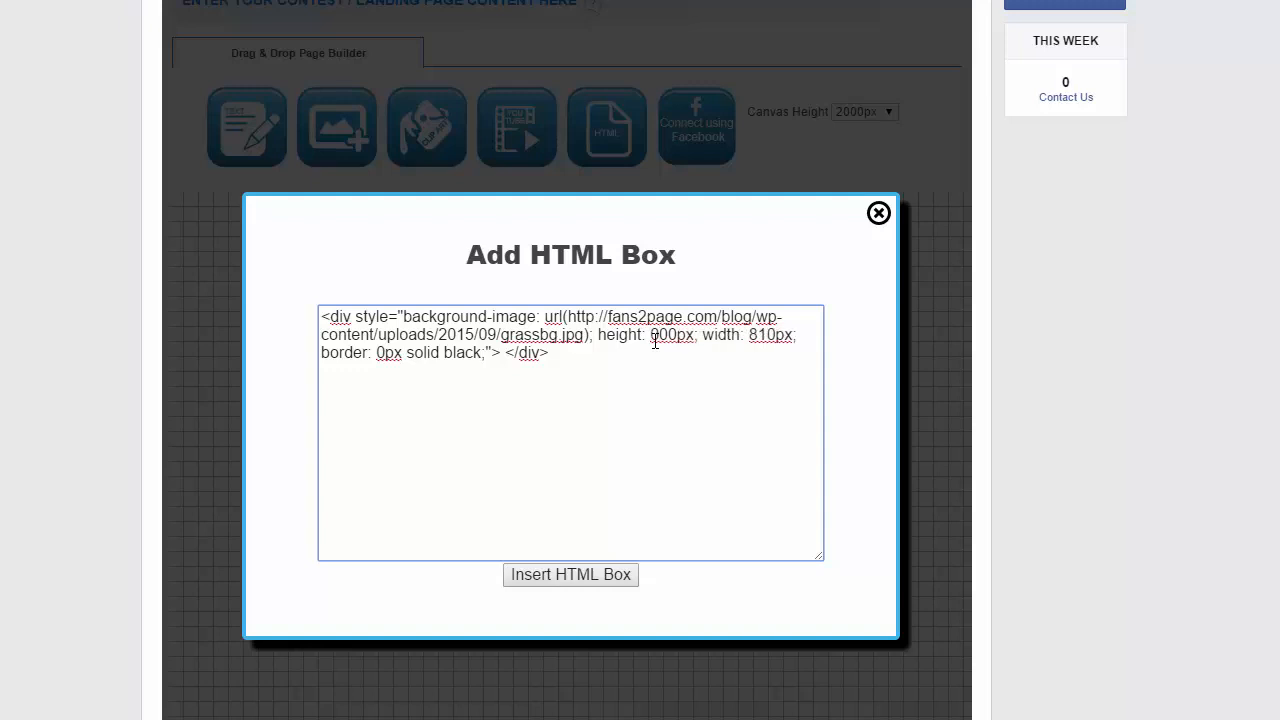
{"action": "type", "text": "2"}
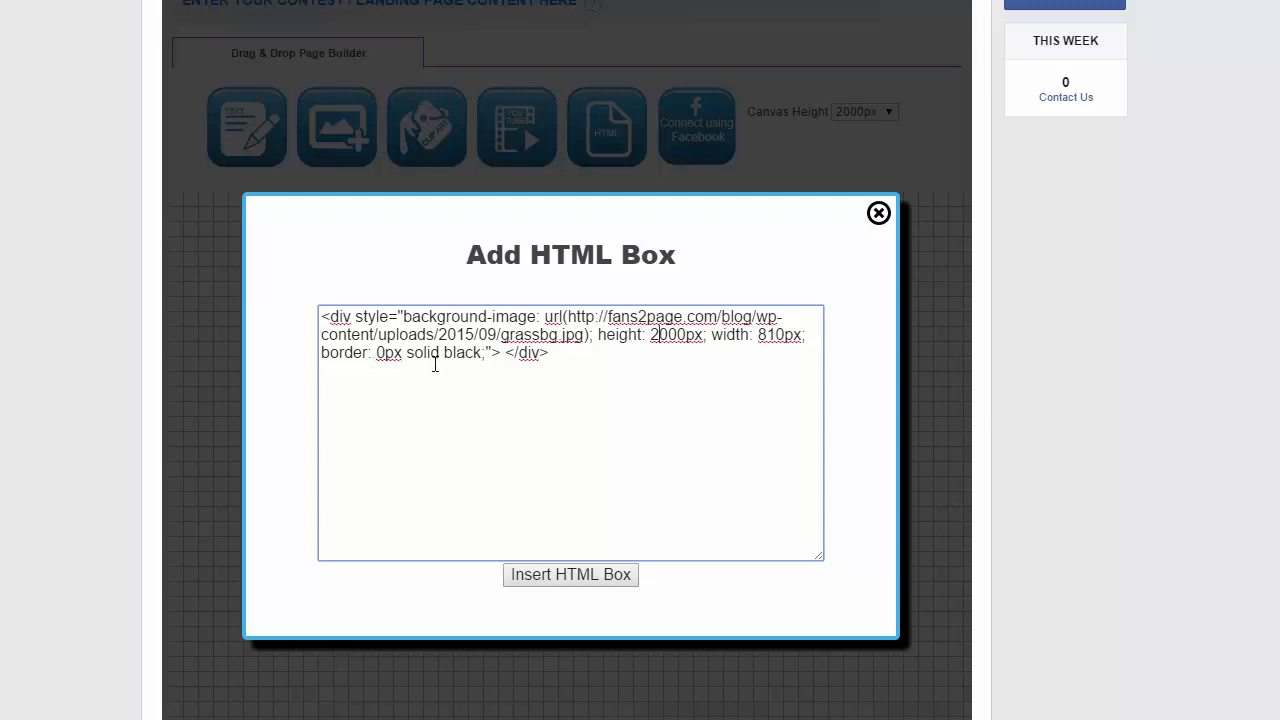
Insert the HTML box and move the grass background block to the canvas's top-left corner
{"action": "left_click", "coordinate": [571, 575]}
{"action": "scroll", "coordinate": [510, 423], "scroll_direction": "down", "scroll_amount": 5}
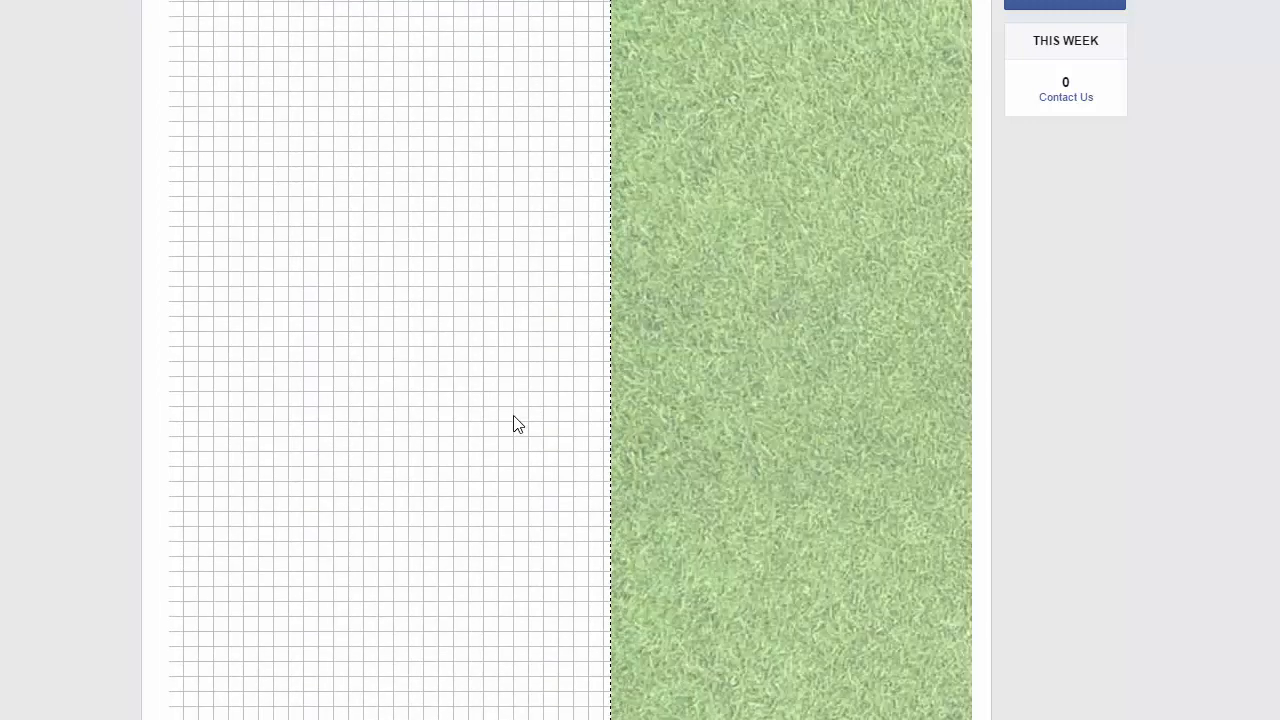
{"action": "scroll", "coordinate": [514, 423], "scroll_direction": "up", "scroll_amount": 3}
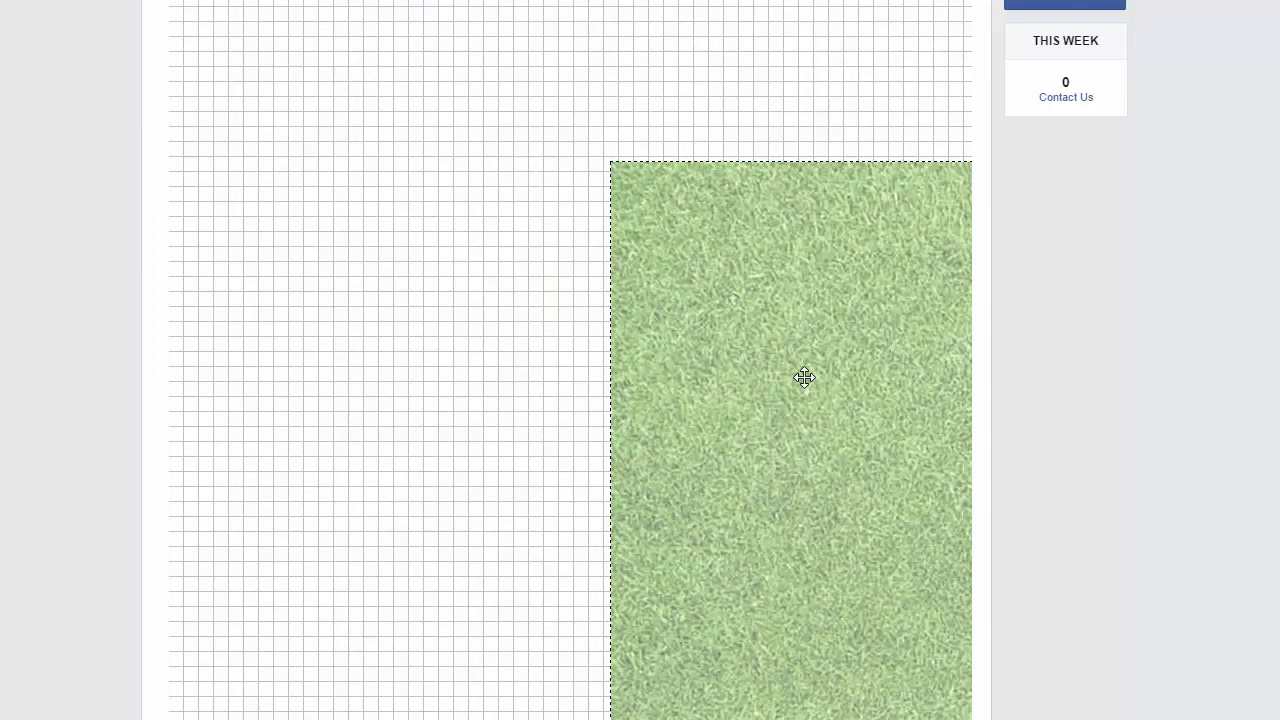
{"action": "left_click_drag", "start_coordinate": [786, 374], "coordinate": [560, 346]}
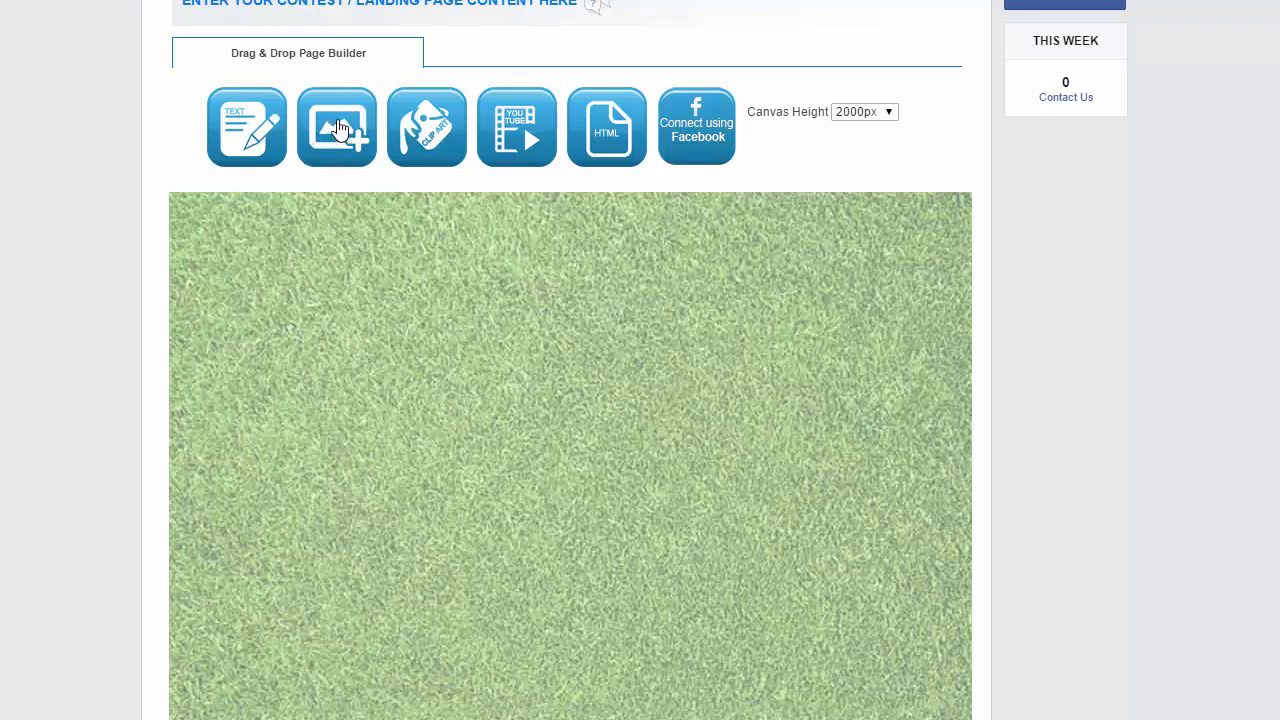
Add an image element to the canvas and select the file todays prize.png
{"action": "left_click_drag", "start_coordinate": [338, 128], "coordinate": [470, 441]}
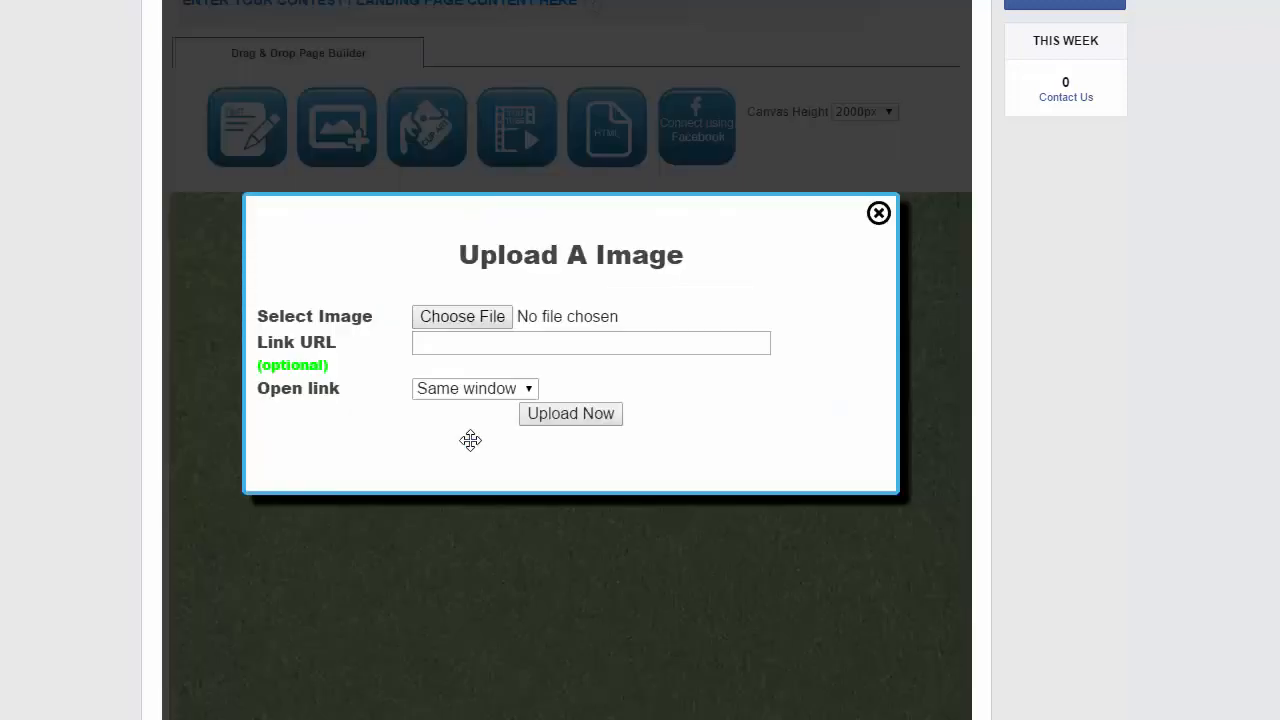
{"action": "left_click", "coordinate": [463, 318]}
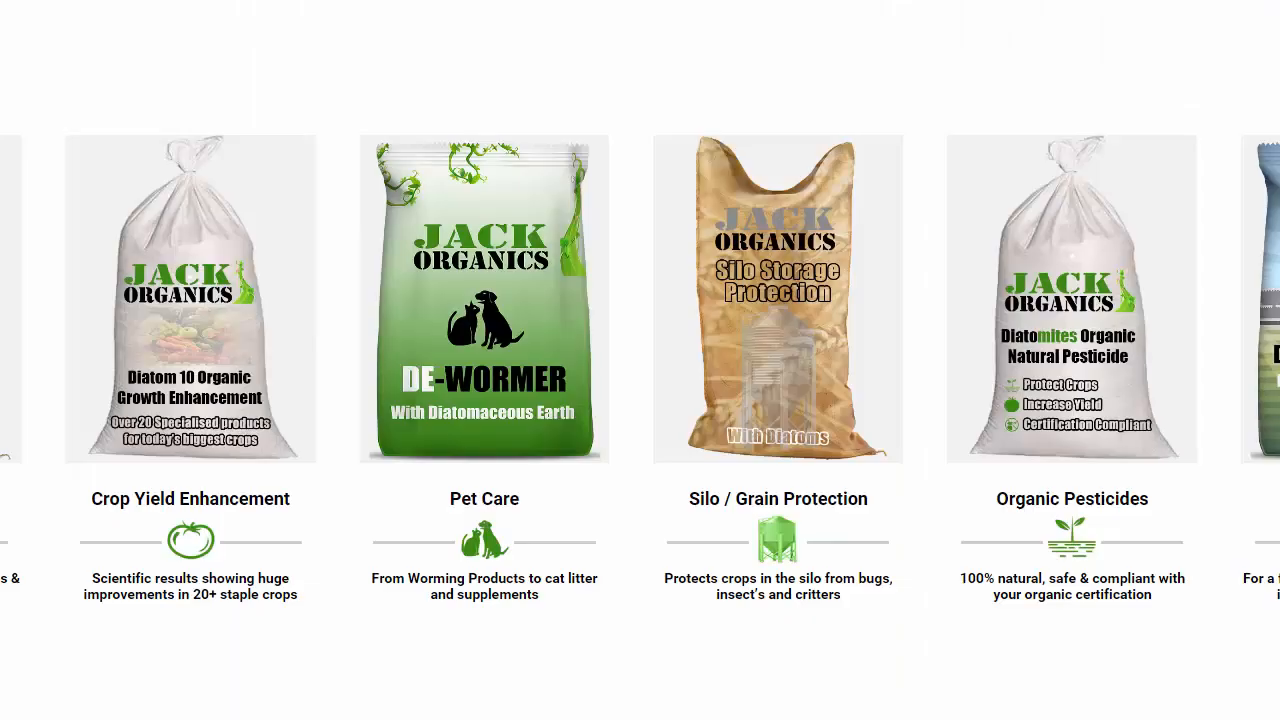
{"action": "right_click", "coordinate": [710, 0]}
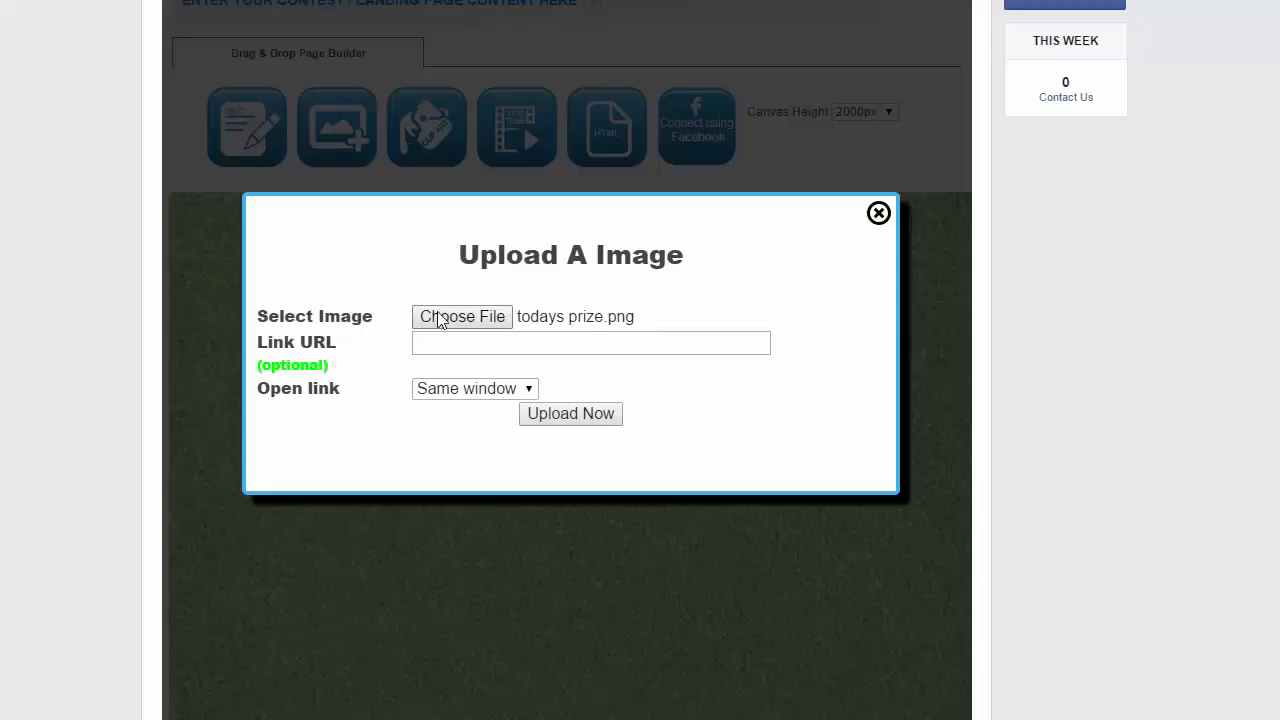
{"action": "left_click", "coordinate": [474, 342]}
{"action": "right_click", "coordinate": [474, 342]}
{"action": "left_click", "coordinate": [524, 457]}
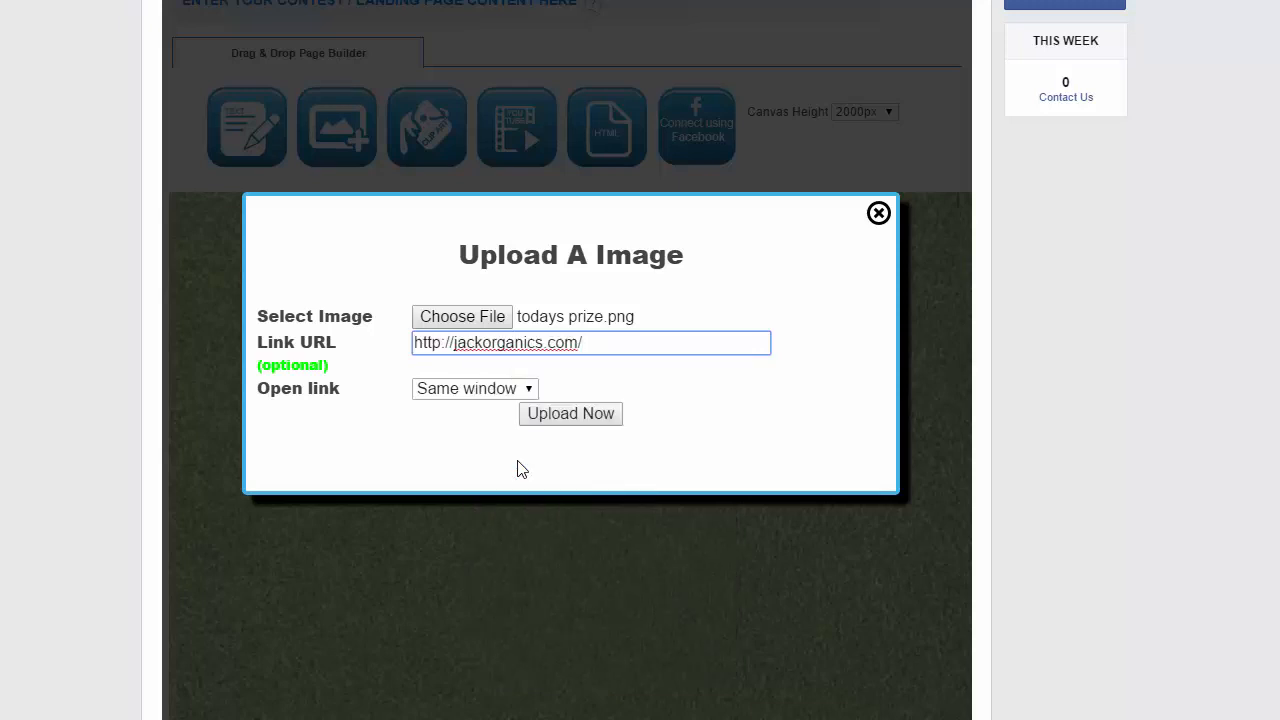
{"action": "left_click", "coordinate": [479, 399]}
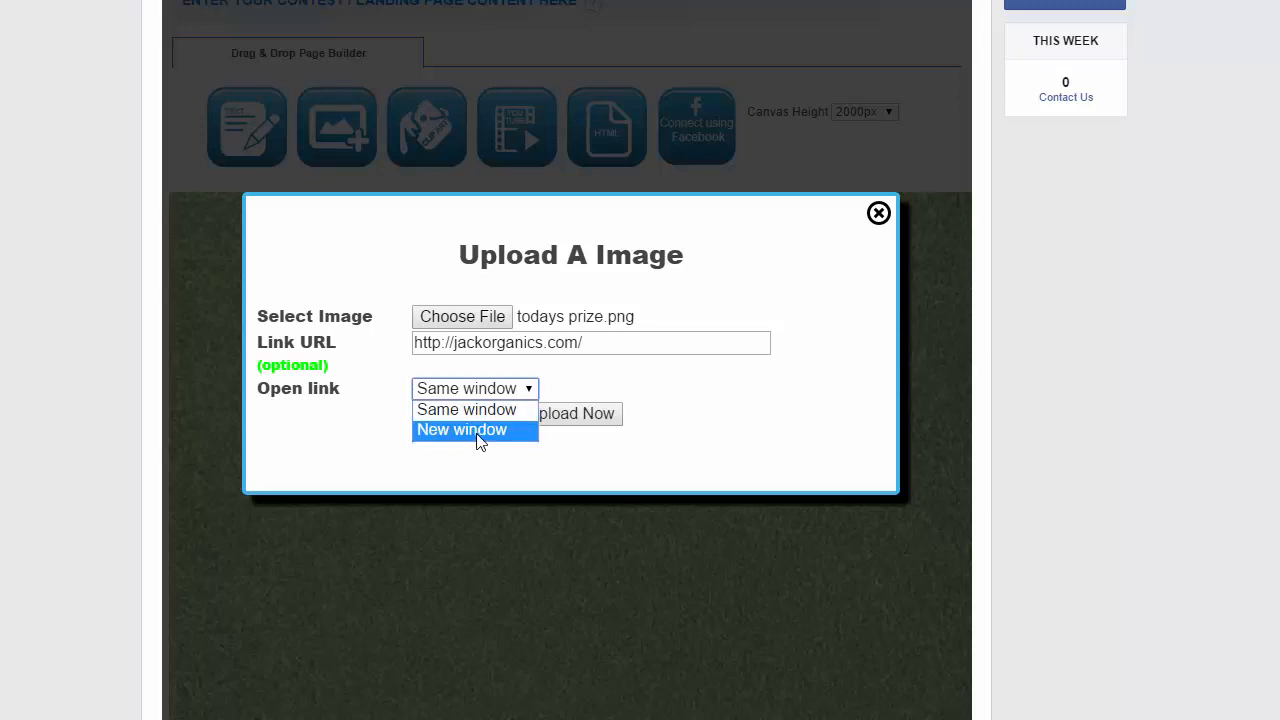
{"action": "left_click", "coordinate": [479, 430]}
{"action": "left_click", "coordinate": [592, 419]}
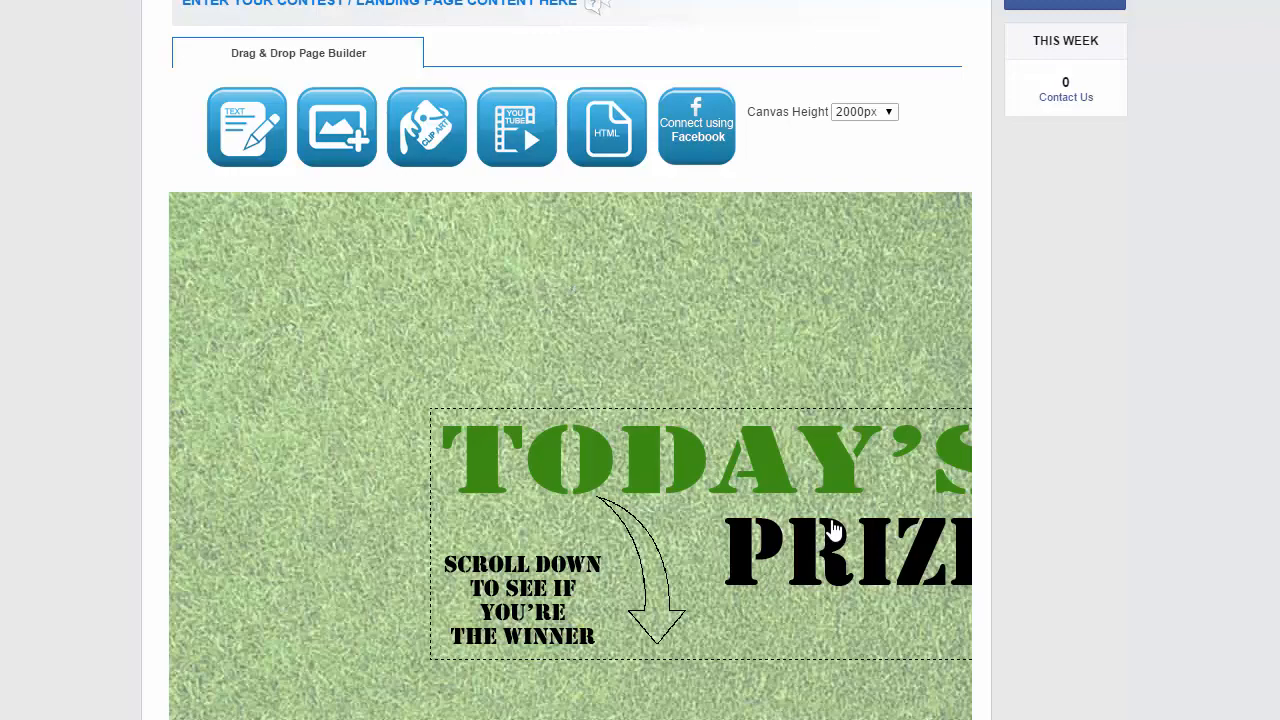
Move the Today's Prize image to the canvas's top-left corner and enlarge it to the canvas width
{"action": "left_click_drag", "start_coordinate": [833, 530], "coordinate": [578, 316]}
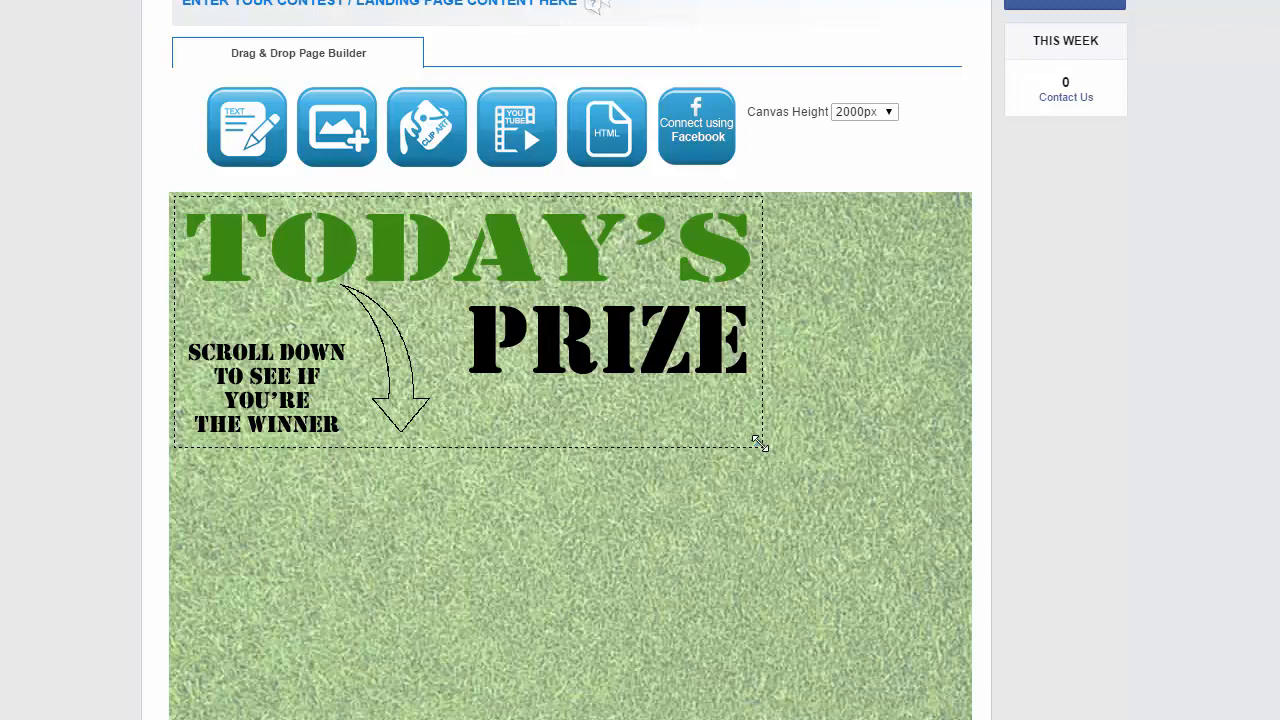
{"action": "left_click_drag", "start_coordinate": [758, 442], "coordinate": [828, 540]}
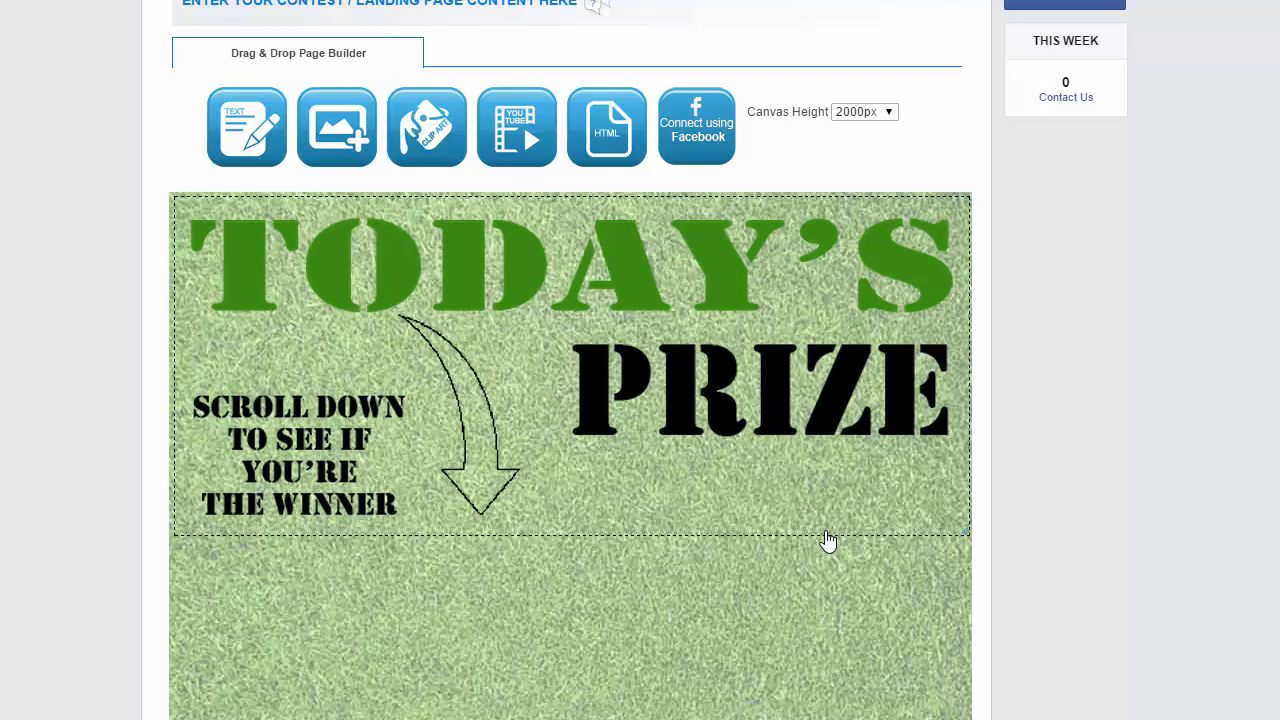
{"action": "mouse_move", "coordinate": [591, 294]}
{"action": "left_mouse_down"}
{"action": "mouse_move", "coordinate": [586, 394]}
{"action": "mouse_move", "coordinate": [590, 301]}
{"action": "left_mouse_up"}
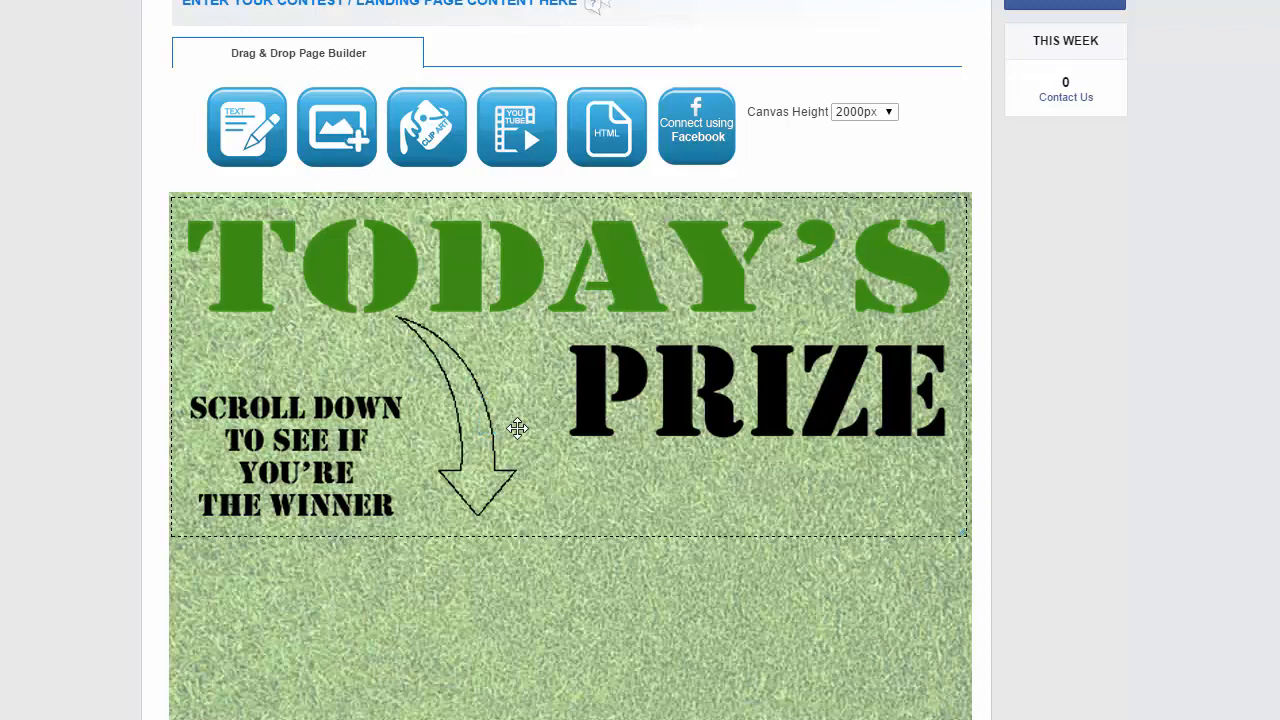
Add another image using deturfaccelerator710.png from the DE folder's Images subfolder and upload it
{"action": "double_click", "coordinate": [517, 428]}
{"action": "left_click", "coordinate": [566, 317]}
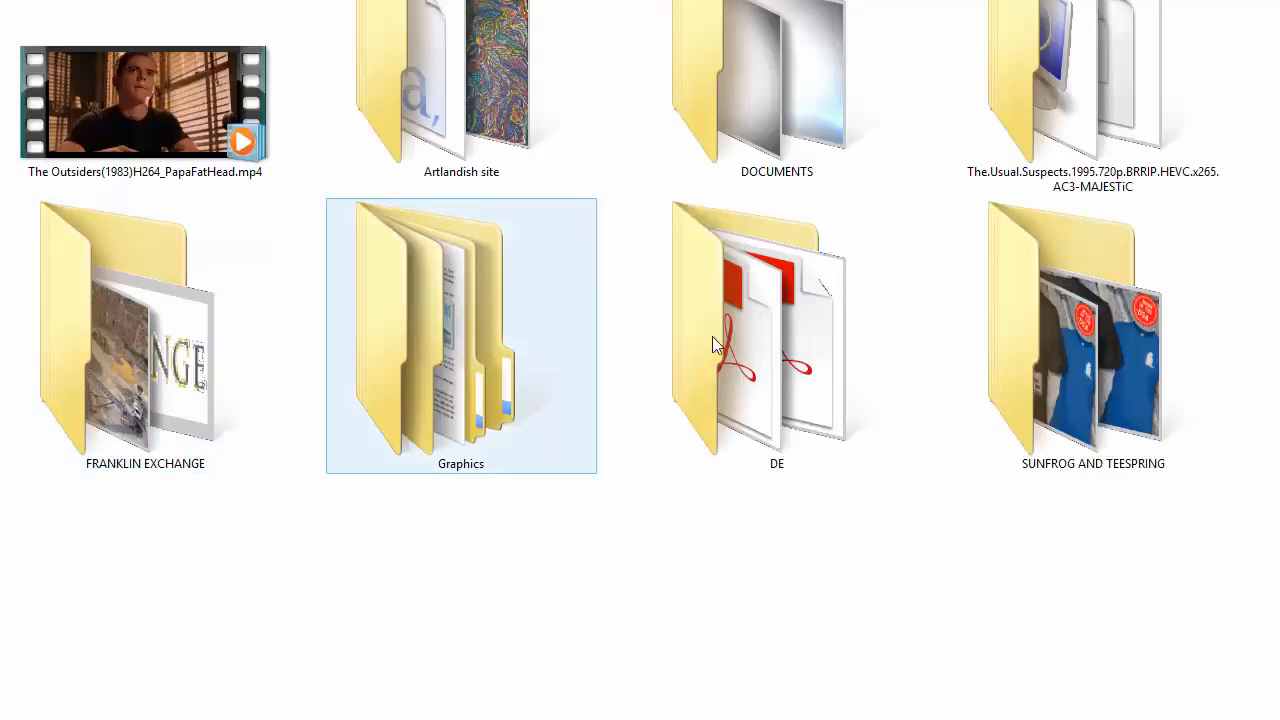
{"action": "double_click", "coordinate": [714, 336]}
{"action": "scroll", "coordinate": [215, 500], "scroll_direction": "down", "scroll_amount": 7}
{"action": "scroll", "coordinate": [215, 500], "scroll_direction": "down", "scroll_amount": 4}
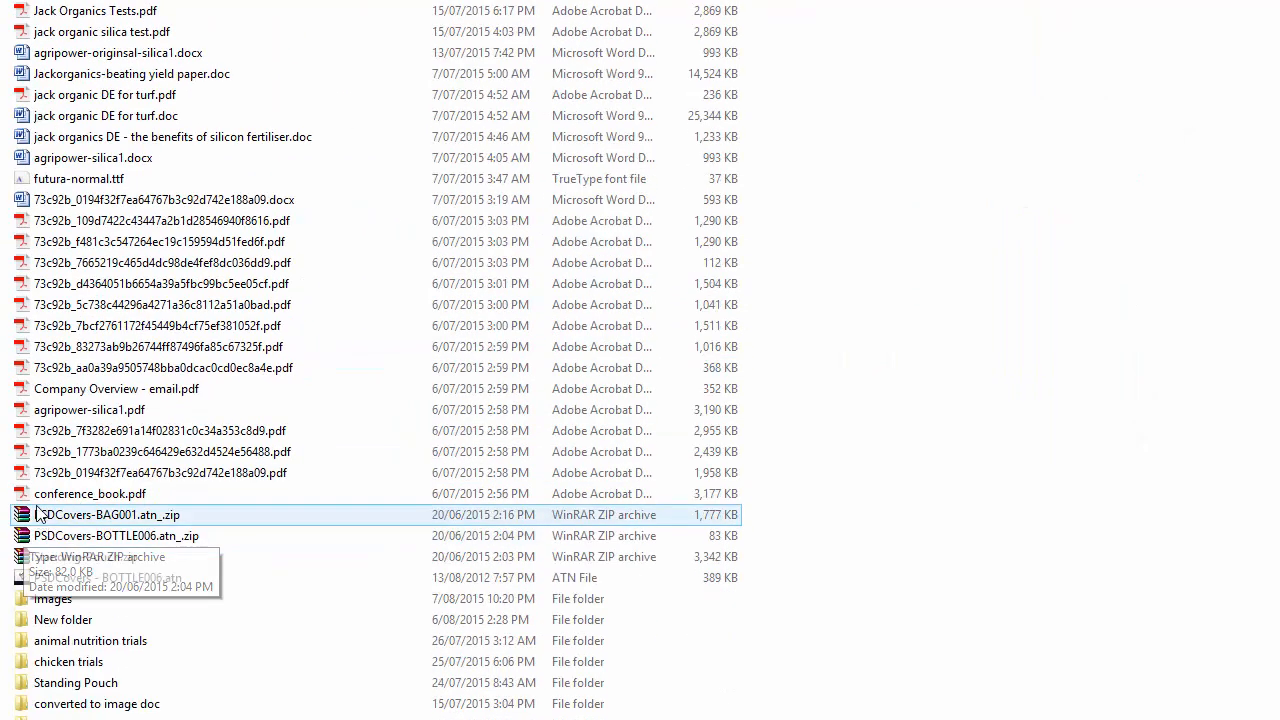
{"action": "double_click", "coordinate": [55, 594]}
{"action": "scroll", "coordinate": [83, 592], "scroll_direction": "down", "scroll_amount": 15}
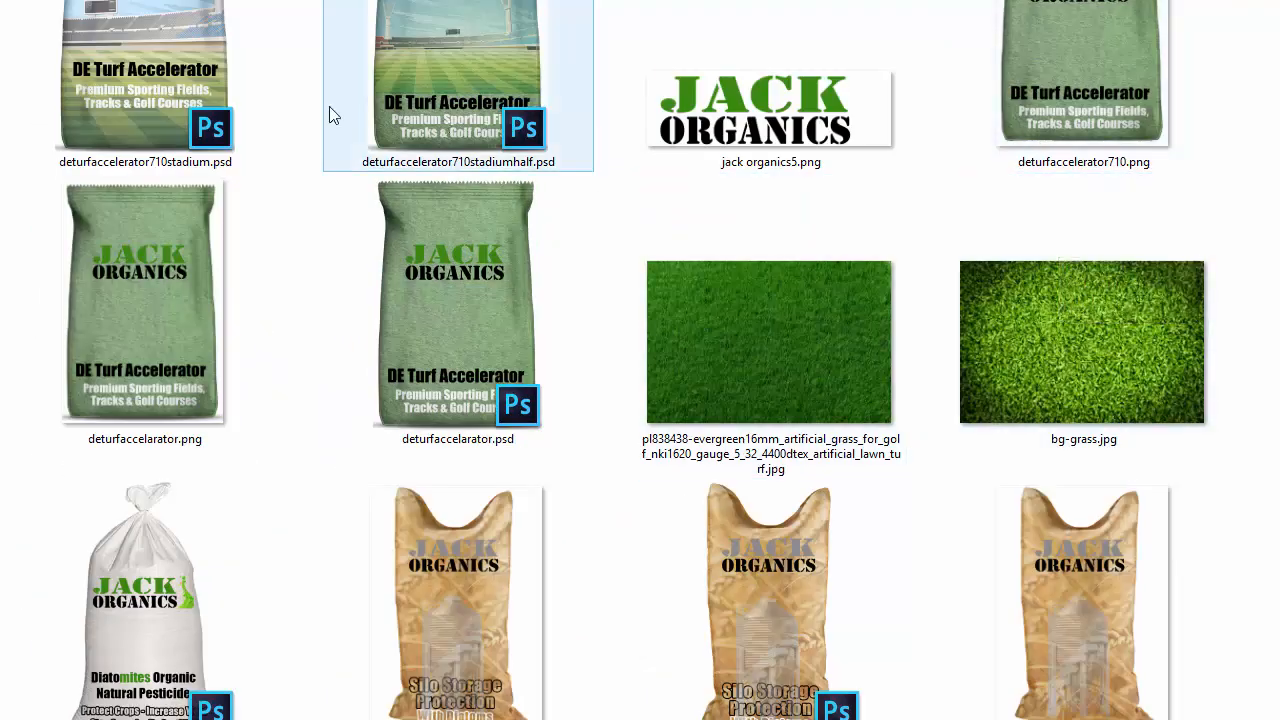
{"action": "double_click", "coordinate": [1062, 46]}
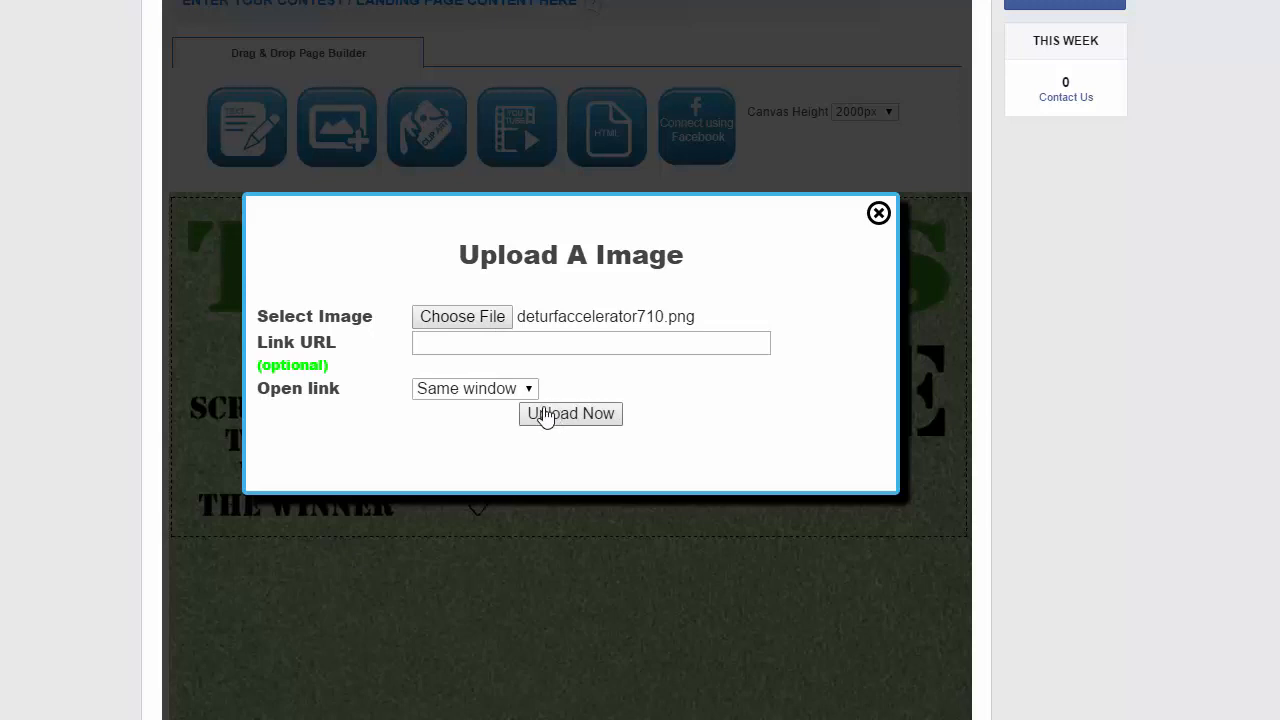
{"action": "left_click", "coordinate": [545, 415]}
{"action": "scroll", "coordinate": [545, 417], "scroll_direction": "down", "scroll_amount": 4}
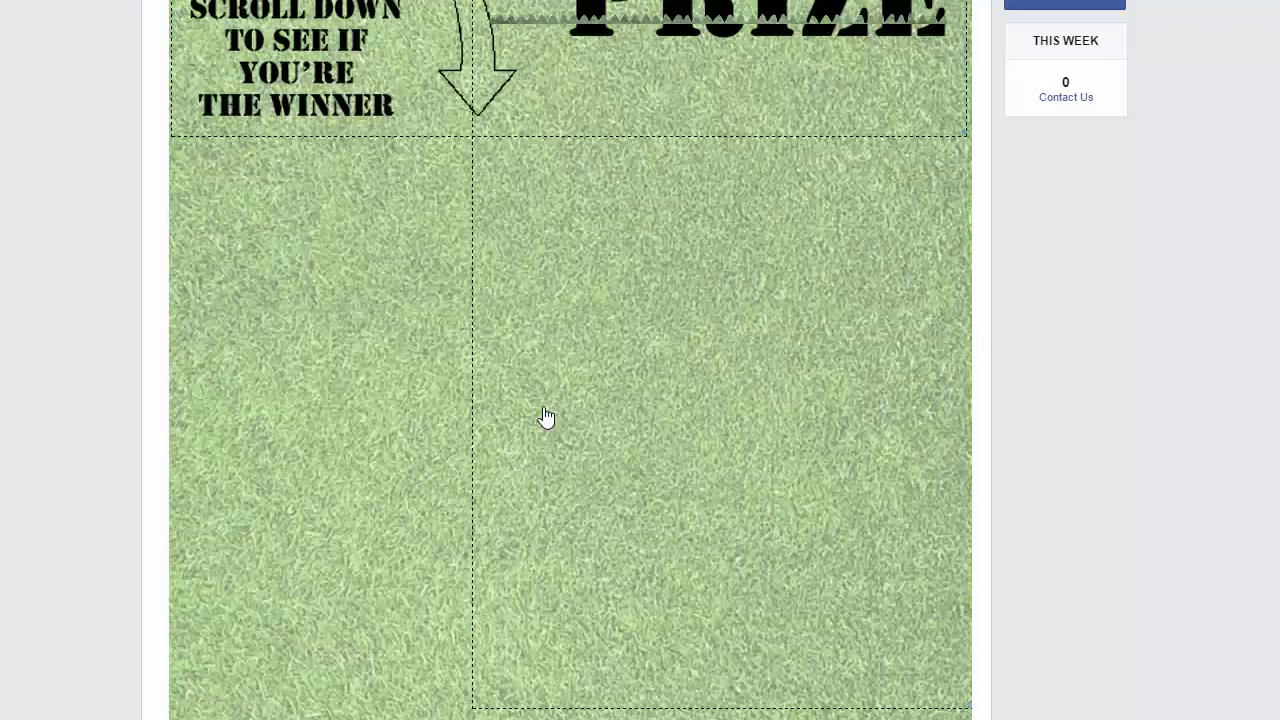
{"action": "scroll", "coordinate": [545, 417], "scroll_direction": "up", "scroll_amount": 1}
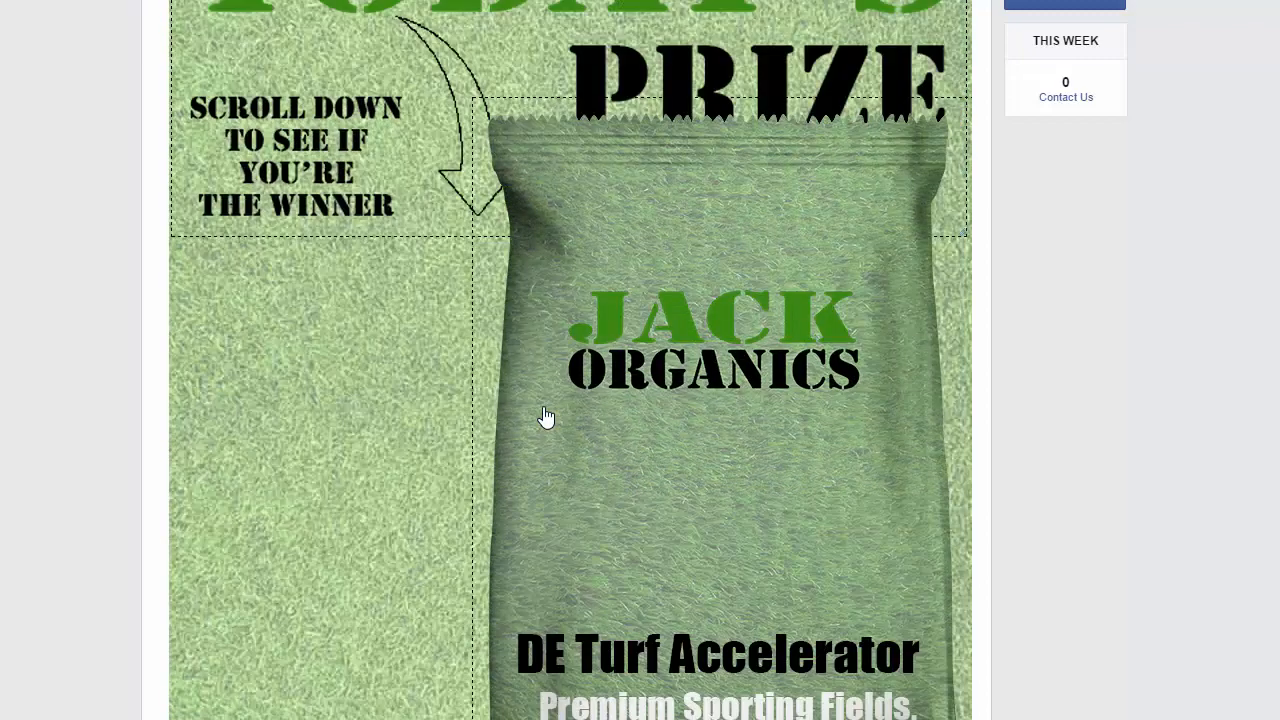
Shrink the product bag image and place it at the right, just below the PRIZE heading
{"action": "left_click_drag", "start_coordinate": [780, 420], "coordinate": [626, 397]}
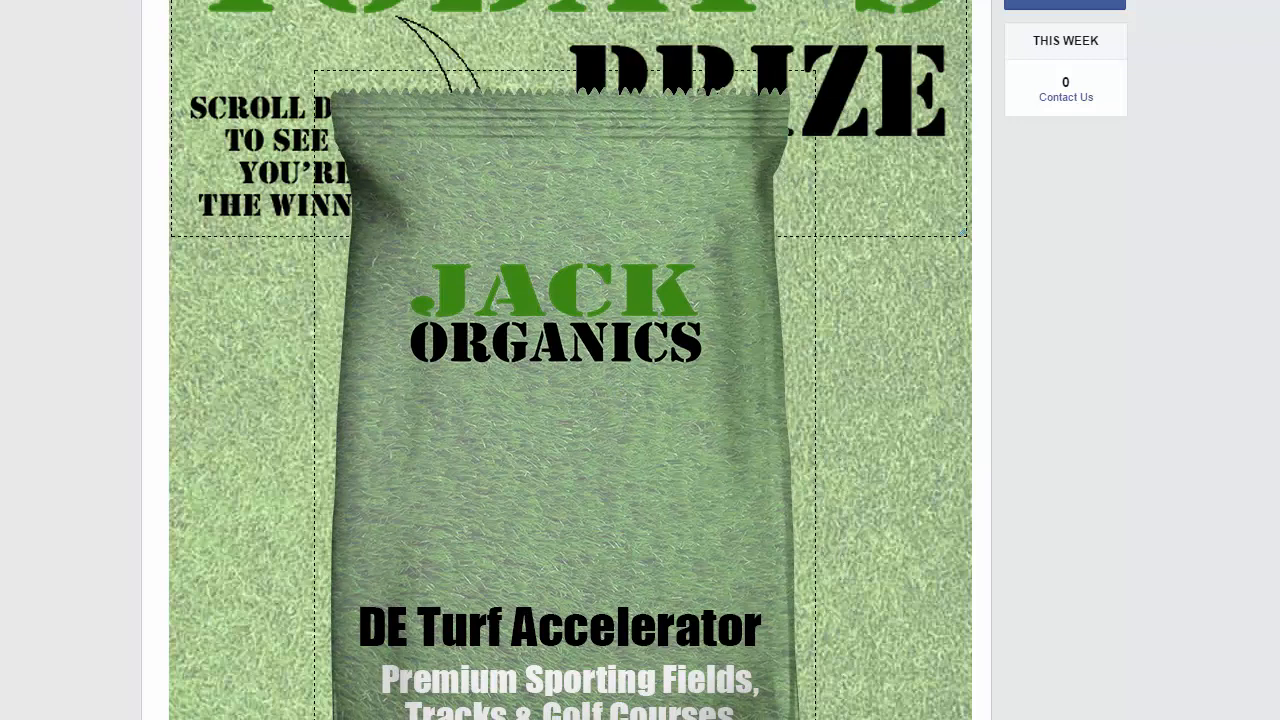
{"action": "left_click_drag", "start_coordinate": [814, 716], "coordinate": [533, 322]}
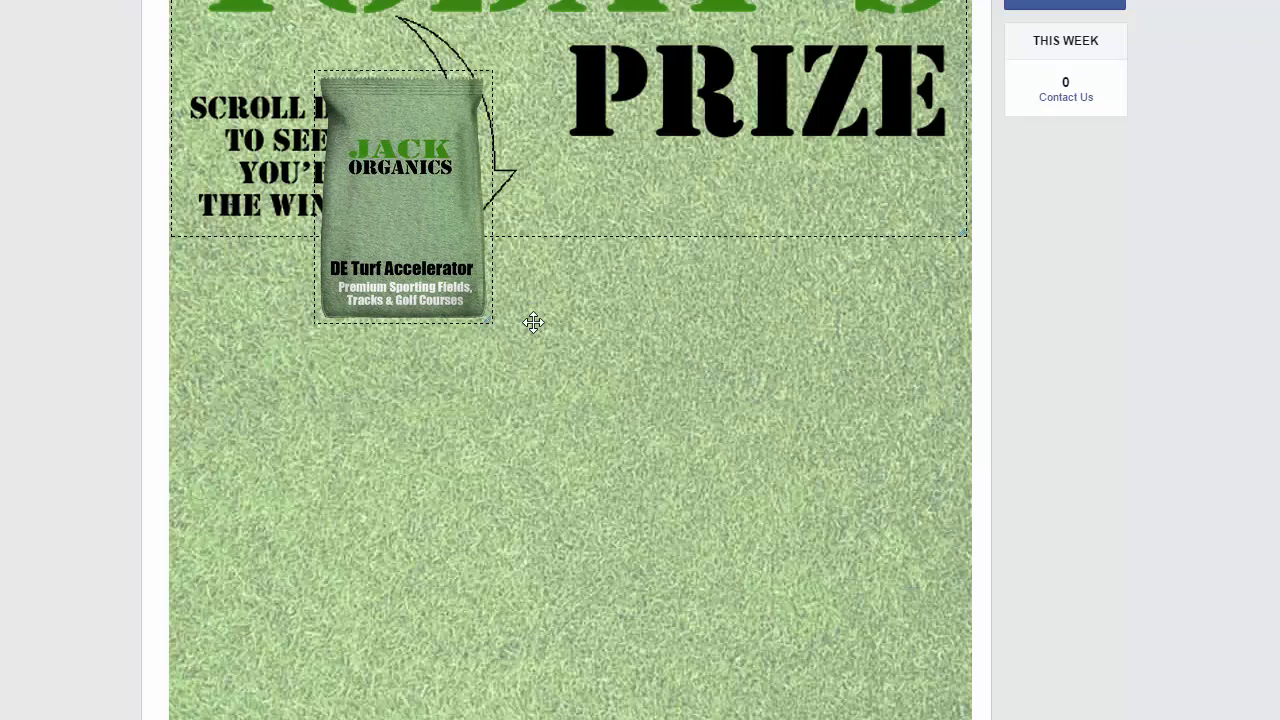
{"action": "left_click_drag", "start_coordinate": [380, 189], "coordinate": [826, 283]}
{"action": "scroll", "coordinate": [481, 386], "scroll_direction": "up", "scroll_amount": 3}
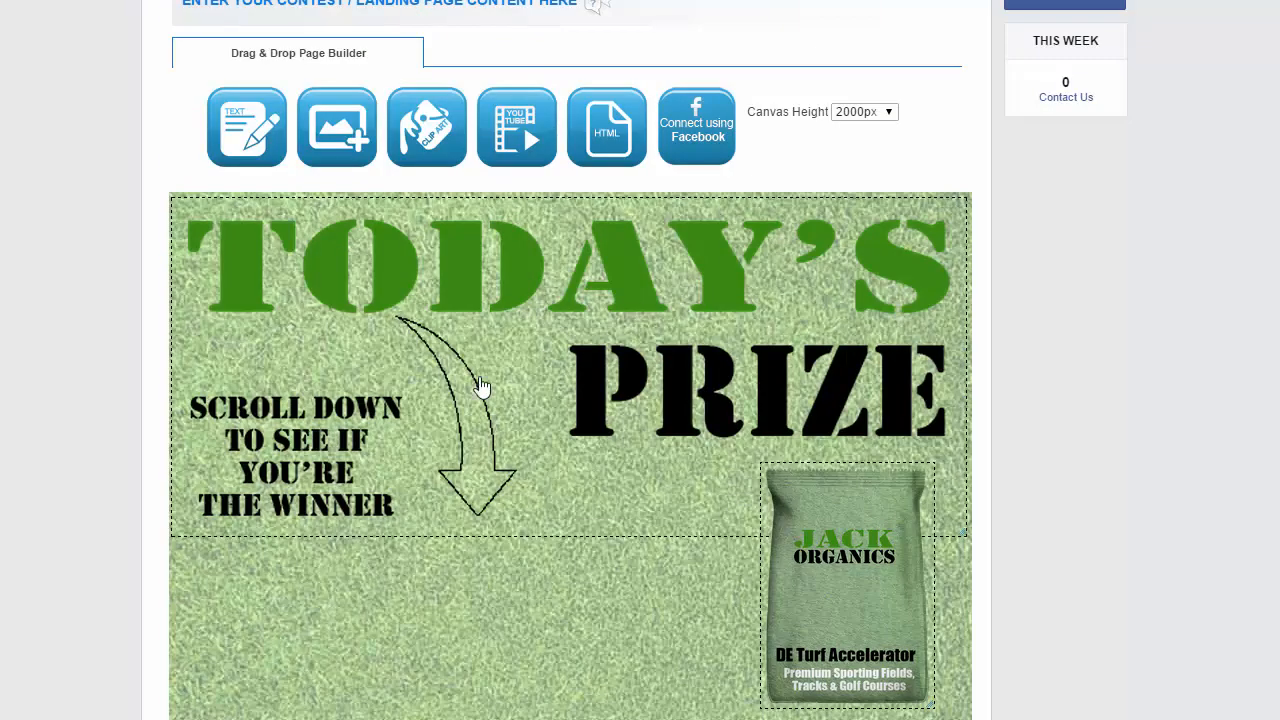
{"action": "scroll", "coordinate": [481, 386], "scroll_direction": "down", "scroll_amount": 1}
{"action": "mouse_move", "coordinate": [830, 525]}
{"action": "left_mouse_down"}
{"action": "mouse_move", "coordinate": [859, 512]}
{"action": "mouse_move", "coordinate": [809, 543]}
{"action": "mouse_move", "coordinate": [829, 543]}
{"action": "left_mouse_up"}
{"action": "scroll", "coordinate": [820, 494], "scroll_direction": "down", "scroll_amount": 3}
{"action": "scroll", "coordinate": [829, 500], "scroll_direction": "up", "scroll_amount": 1}
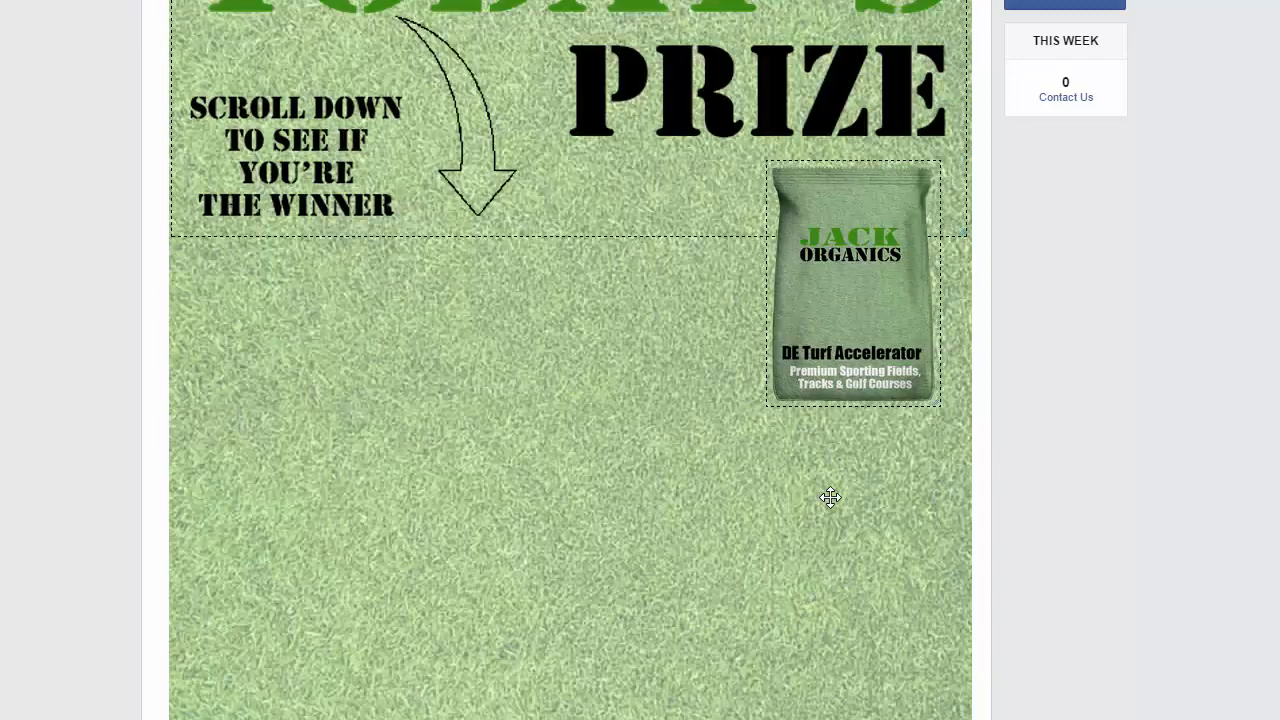
{"action": "scroll", "coordinate": [570, 440], "scroll_direction": "up", "scroll_amount": 2}
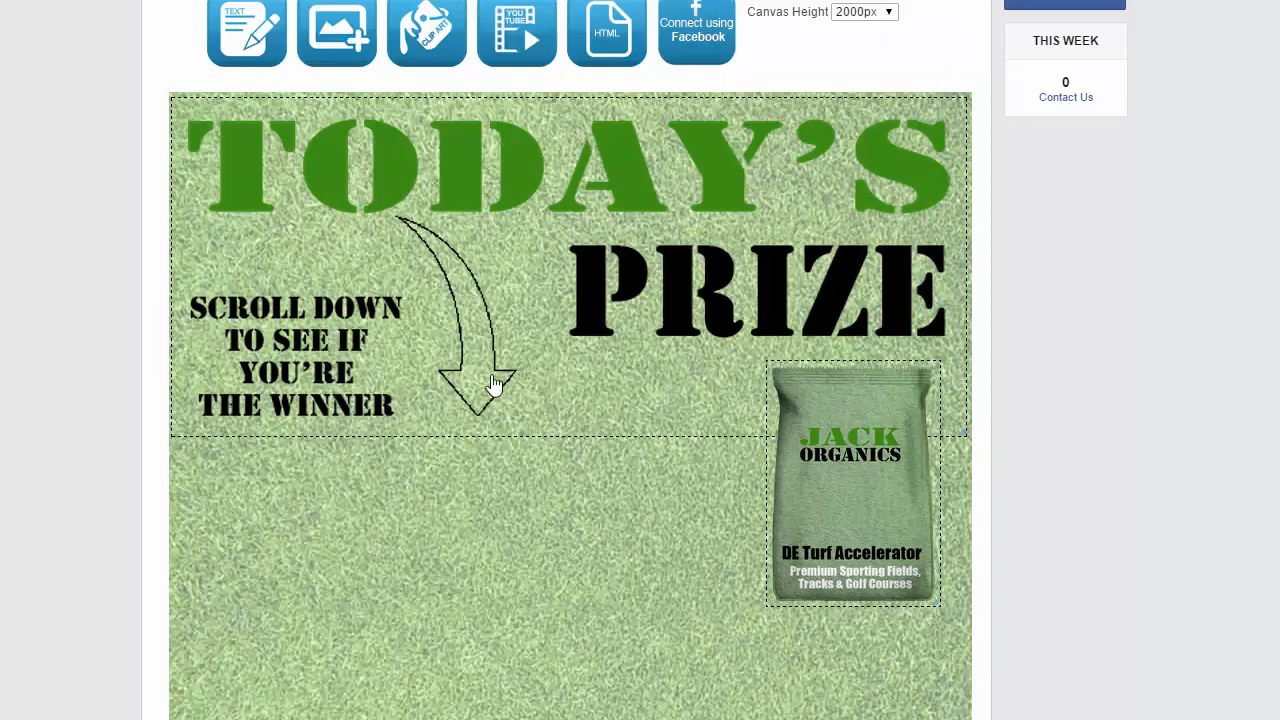
Insert a text box reading "Today's prize valued at $79.95! Good luck!" and place it on the left below the header
{"action": "left_click", "coordinate": [238, 20]}
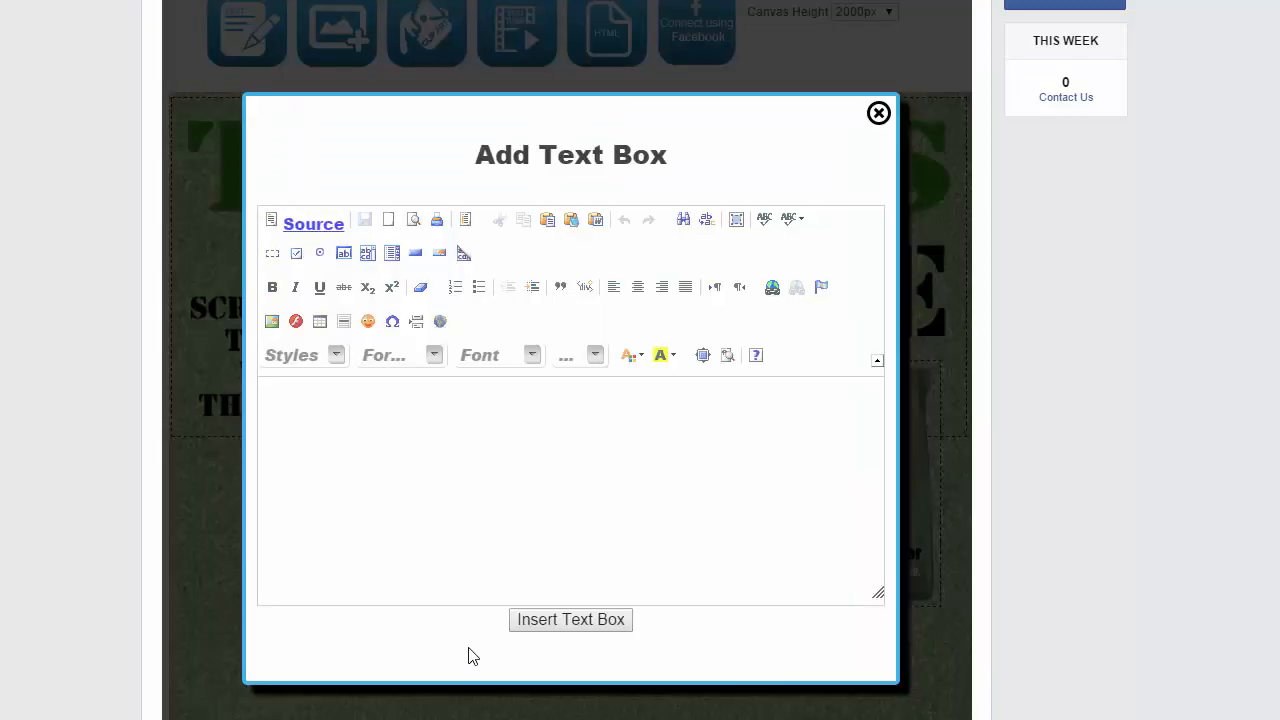
{"action": "left_click", "coordinate": [396, 422]}
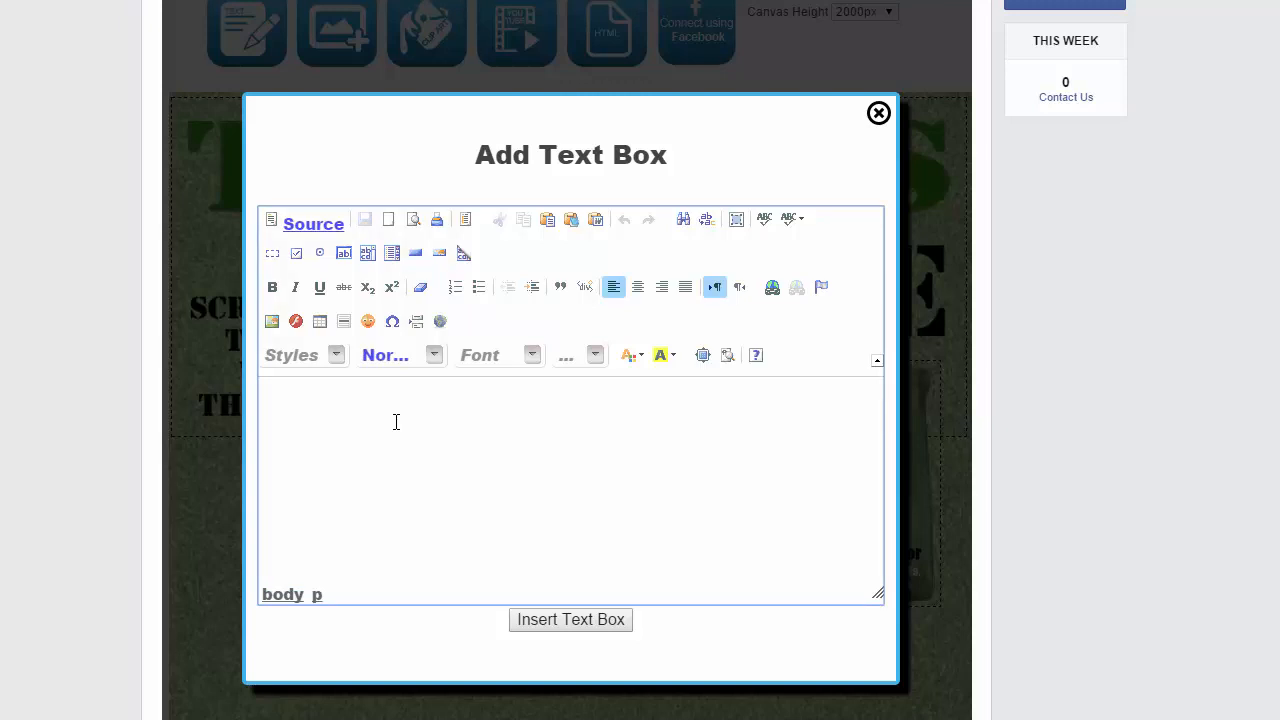
{"action": "type", "text": "Today's prize valued a"}
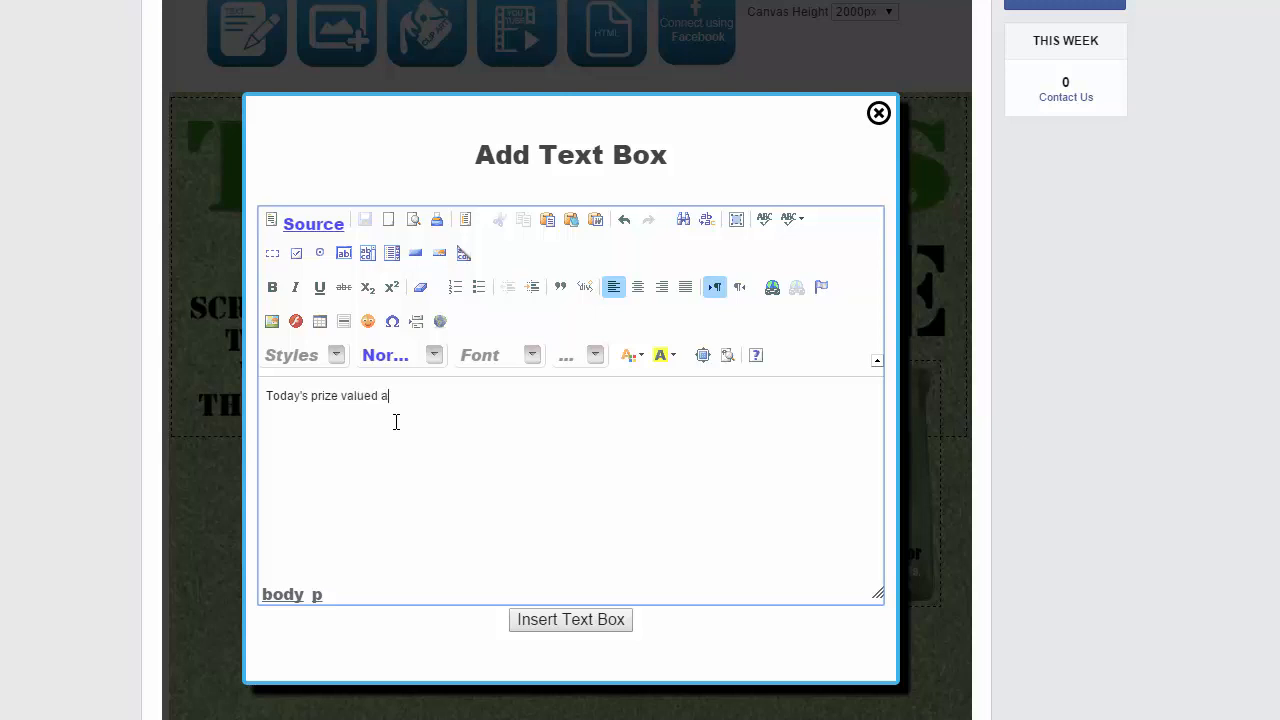
{"action": "type", "text": "t $79.95! Good luck!"}
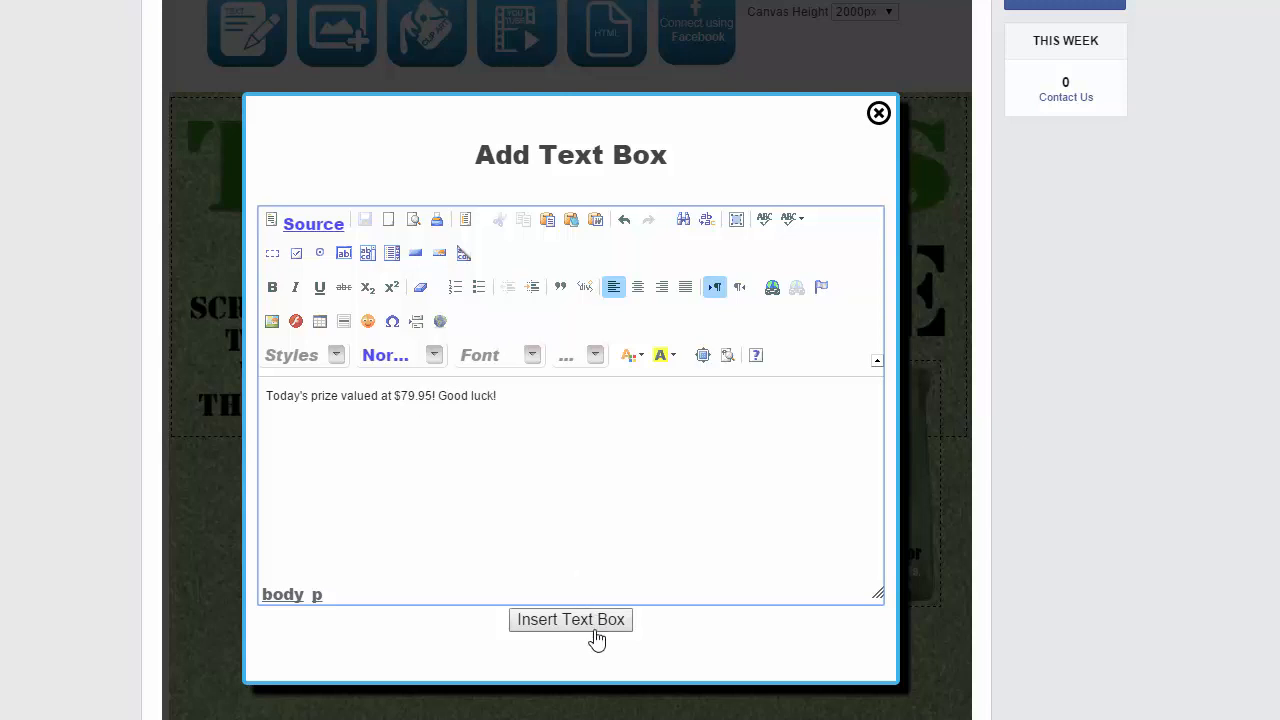
{"action": "left_click", "coordinate": [586, 622]}
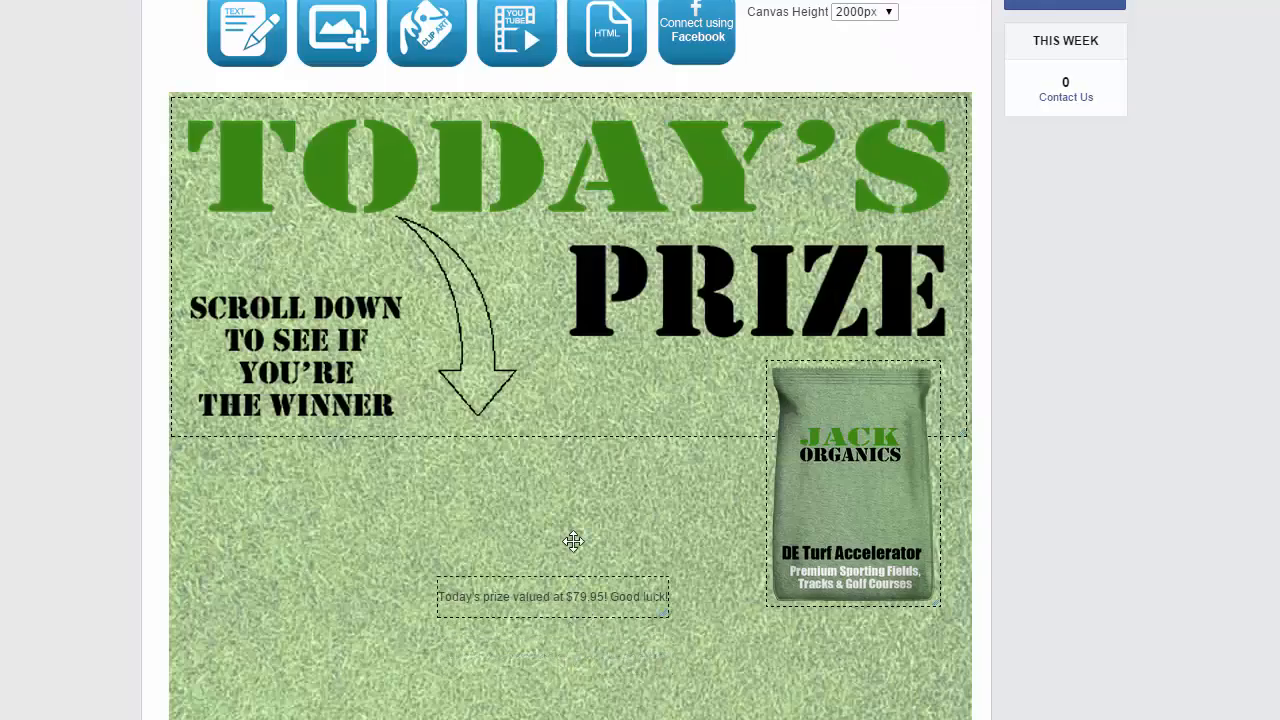
{"action": "left_click_drag", "start_coordinate": [553, 600], "coordinate": [364, 475]}
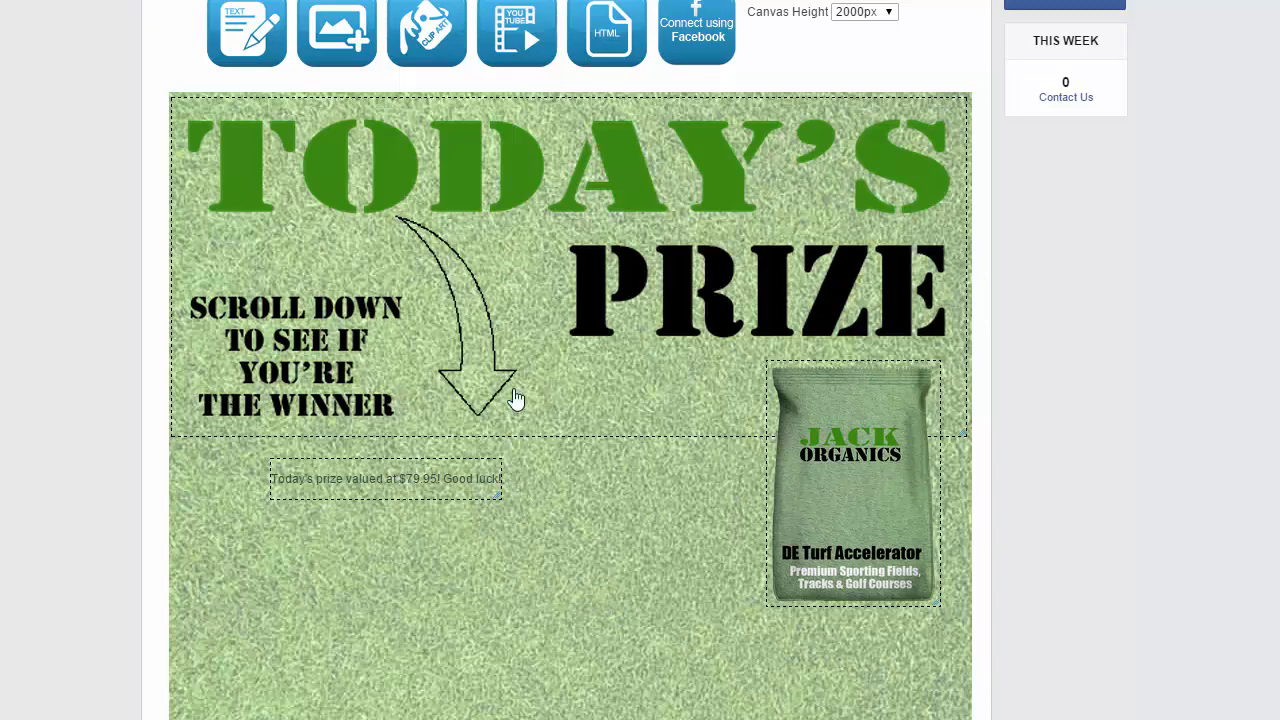
{"action": "scroll", "coordinate": [515, 398], "scroll_direction": "down", "scroll_amount": 2}
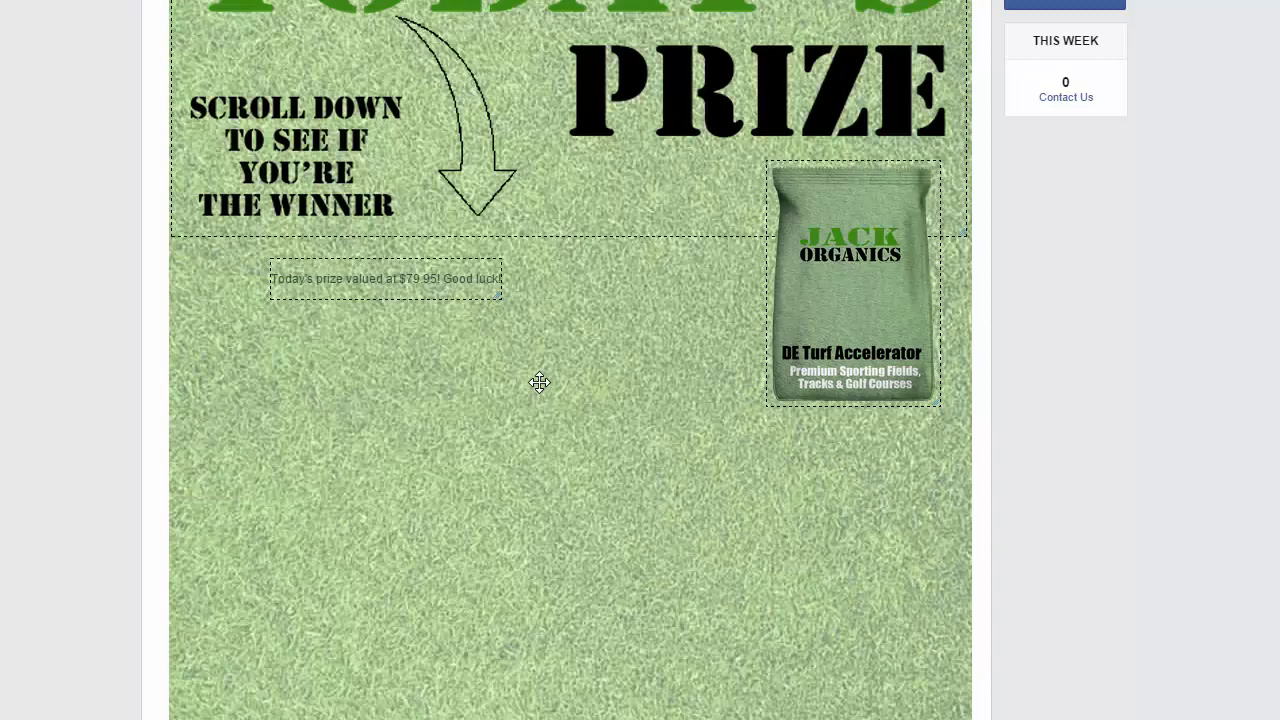
Reopen the text box and format its text at size 20, bold and italic
{"action": "double_click", "coordinate": [391, 279]}
{"action": "scroll", "coordinate": [416, 327], "scroll_direction": "up", "scroll_amount": 2}
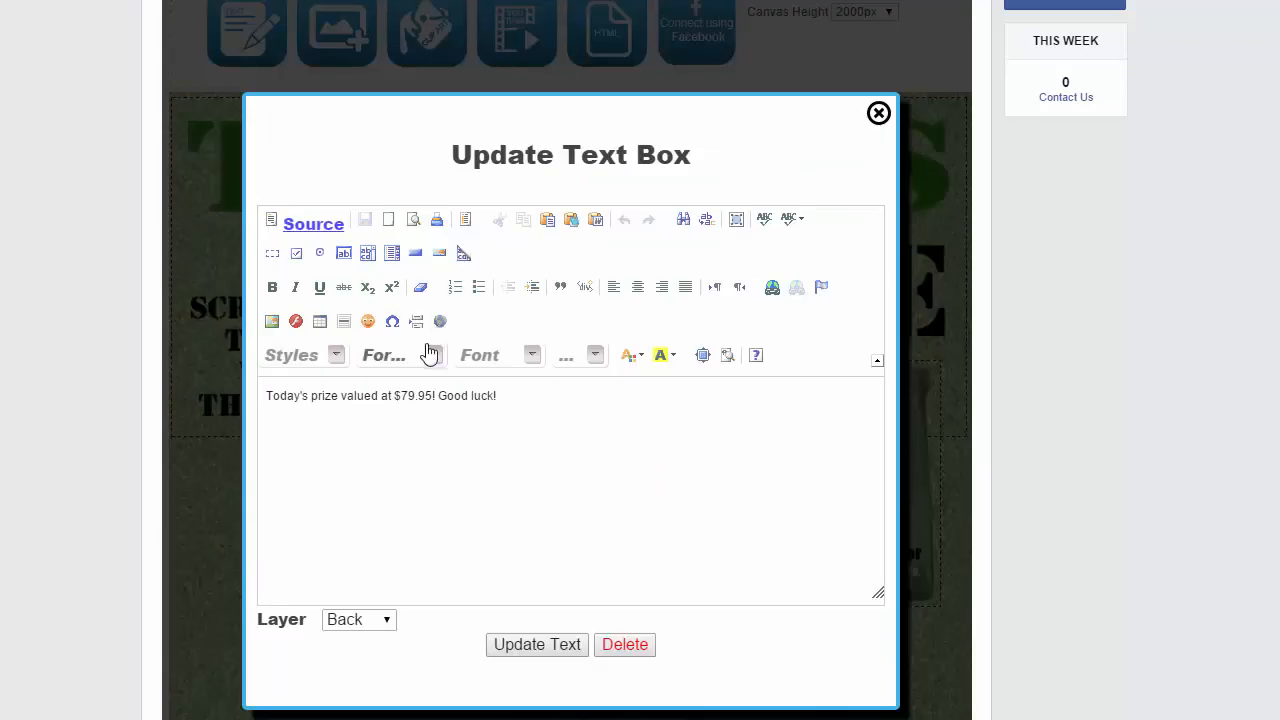
{"action": "scroll", "coordinate": [428, 364], "scroll_direction": "down", "scroll_amount": 6}
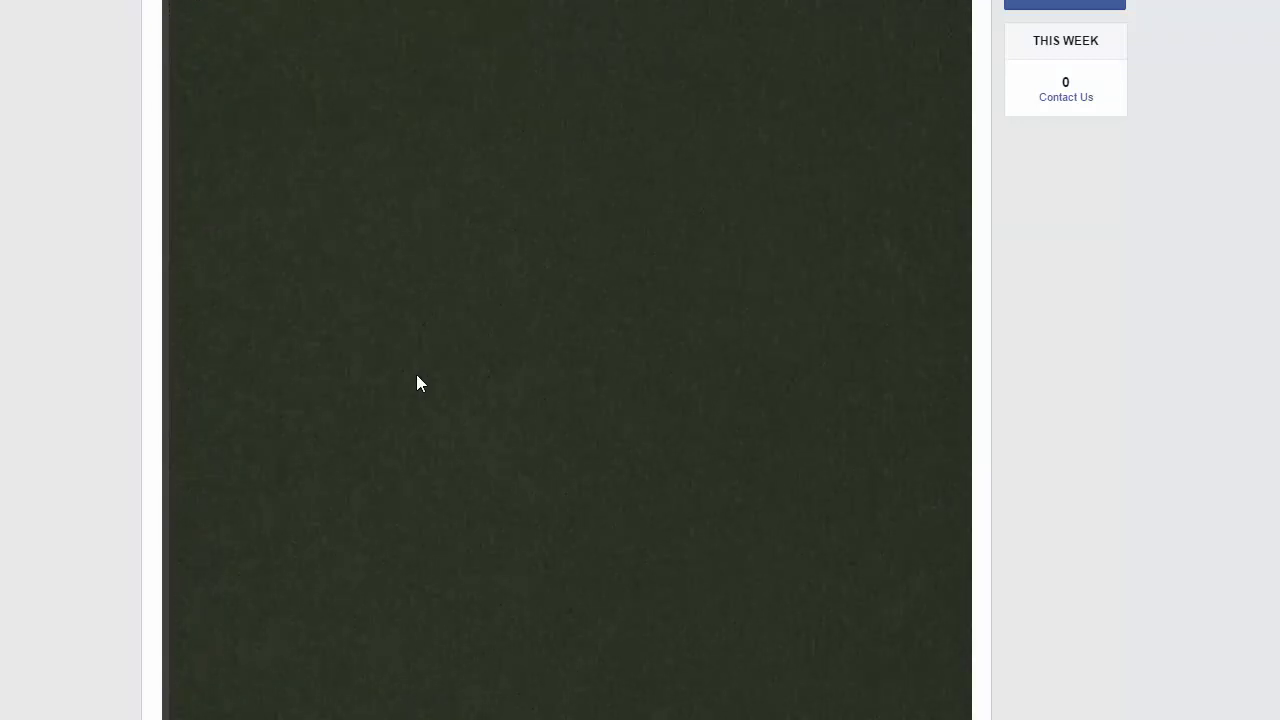
{"action": "scroll", "coordinate": [418, 383], "scroll_direction": "down", "scroll_amount": 6}
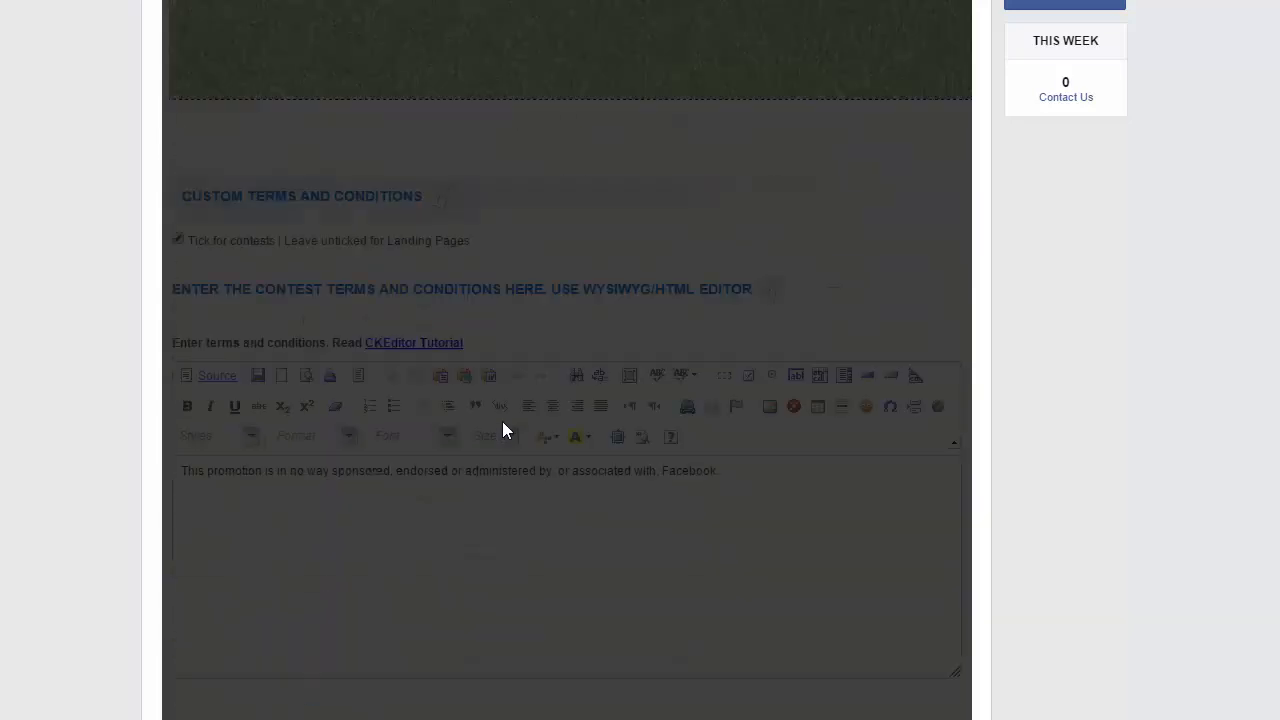
{"action": "scroll", "coordinate": [502, 430], "scroll_direction": "up", "scroll_amount": 8}
{"action": "scroll", "coordinate": [532, 405], "scroll_direction": "down", "scroll_amount": 6}
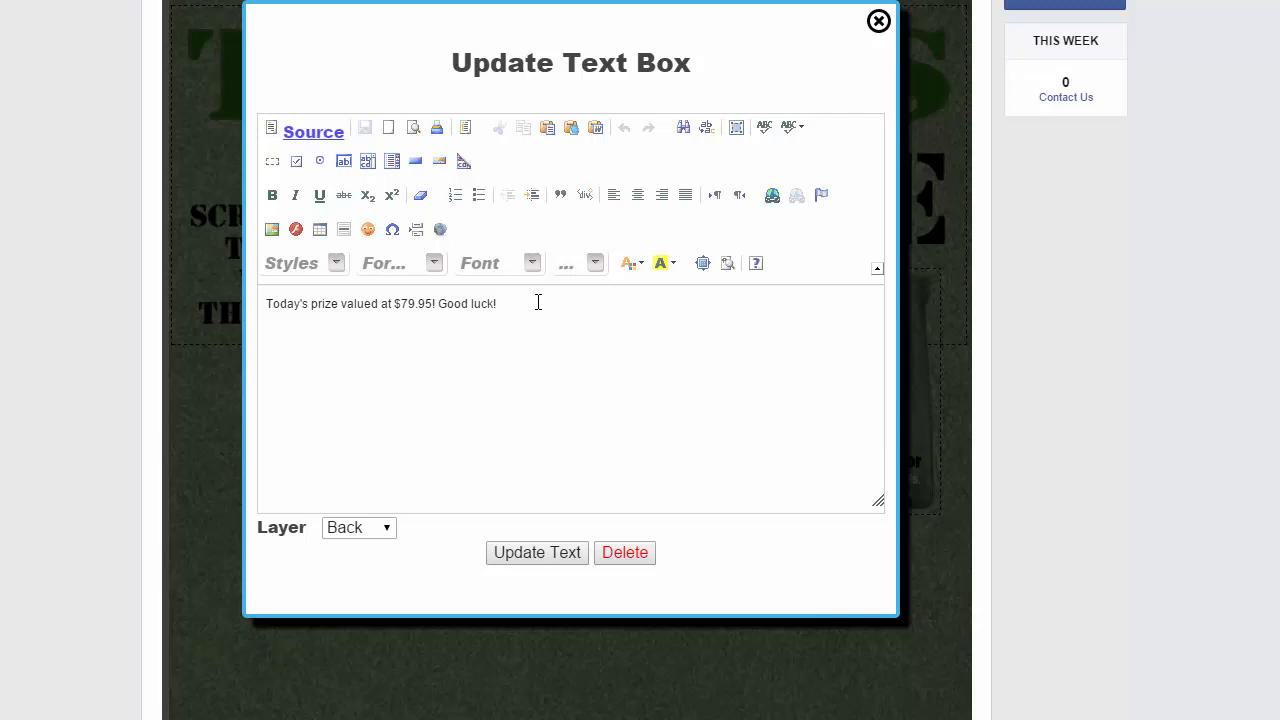
{"action": "left_click_drag", "start_coordinate": [538, 302], "coordinate": [262, 303]}
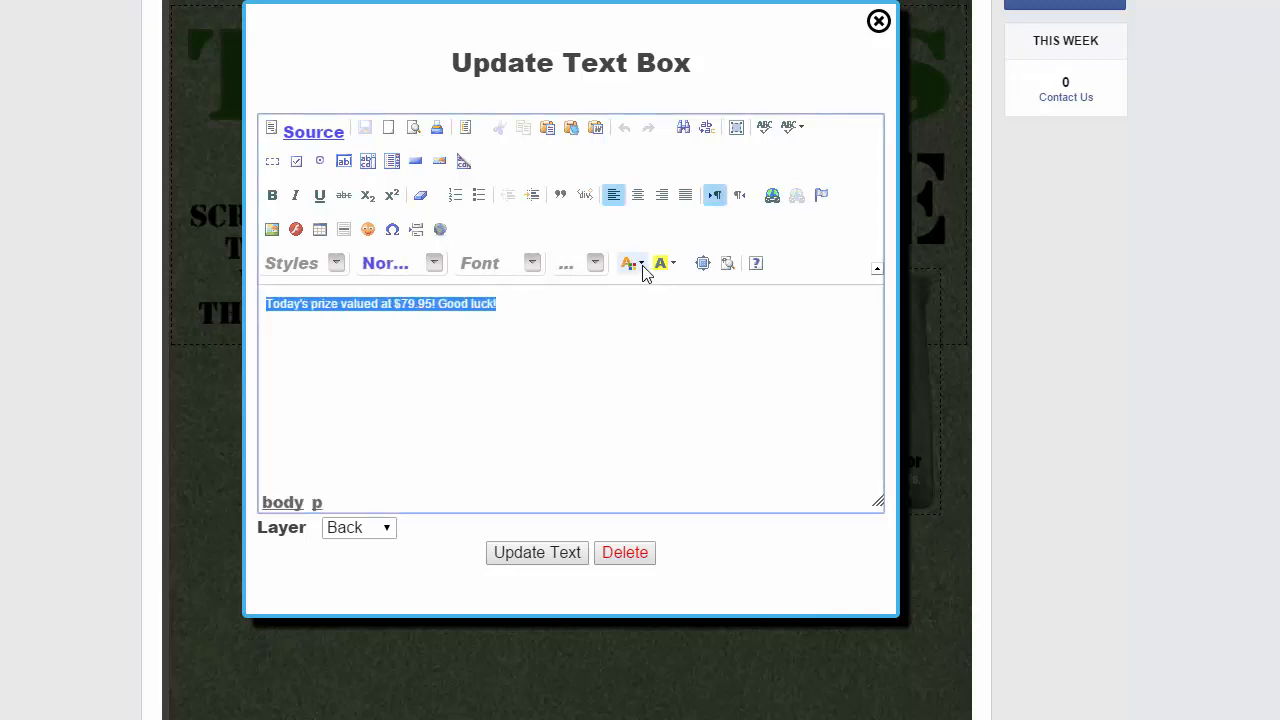
{"action": "left_click", "coordinate": [595, 263]}
{"action": "scroll", "coordinate": [590, 390], "scroll_direction": "down", "scroll_amount": 2}
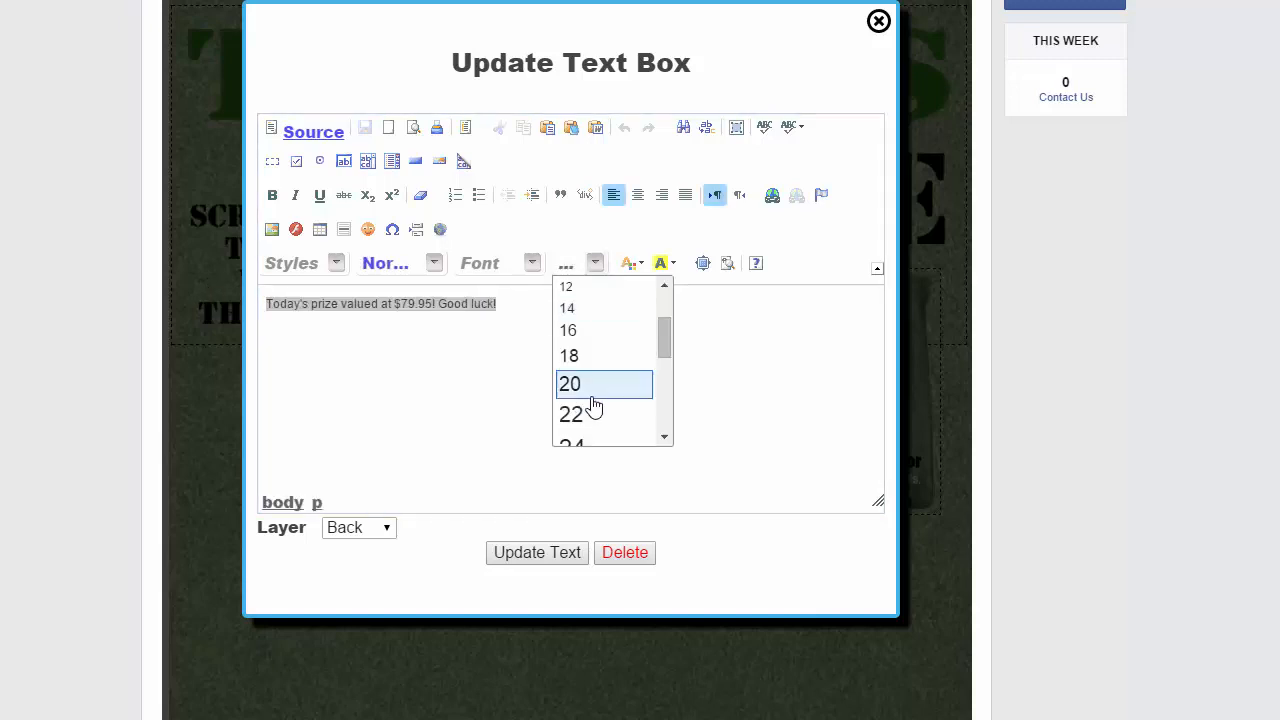
{"action": "left_click", "coordinate": [576, 390]}
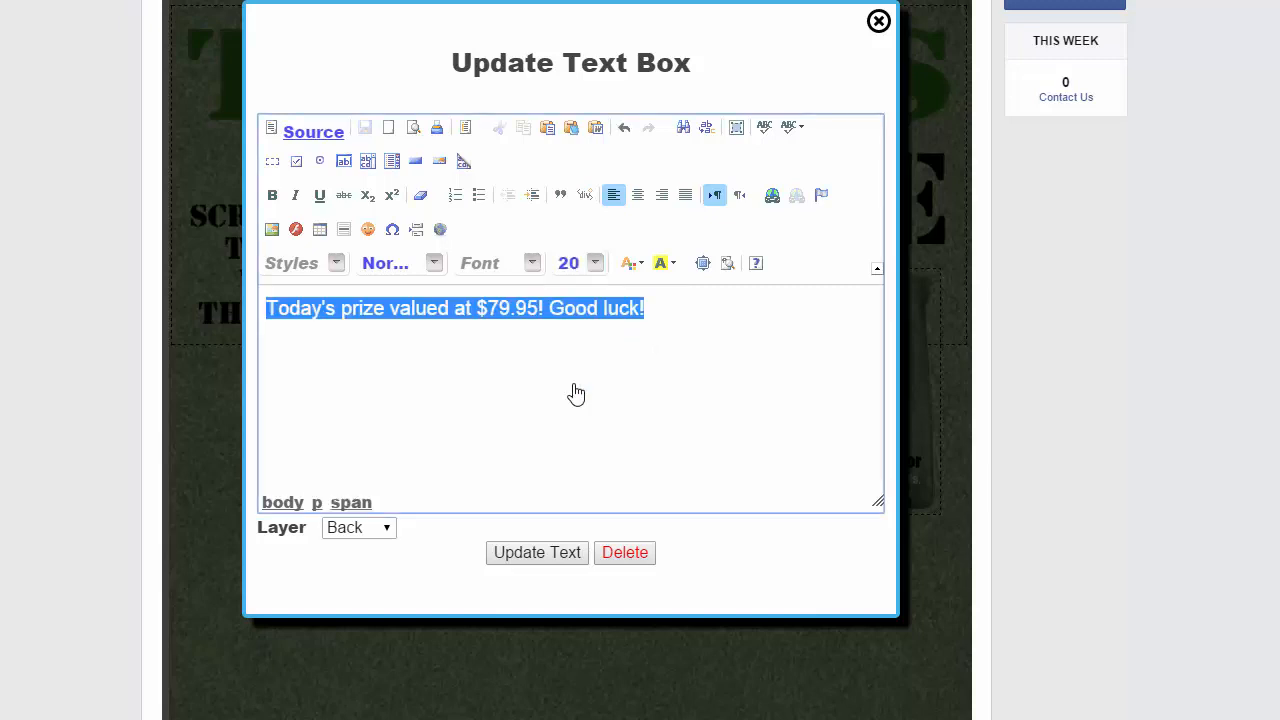
{"action": "left_click", "coordinate": [273, 196]}
{"action": "left_click", "coordinate": [295, 197]}
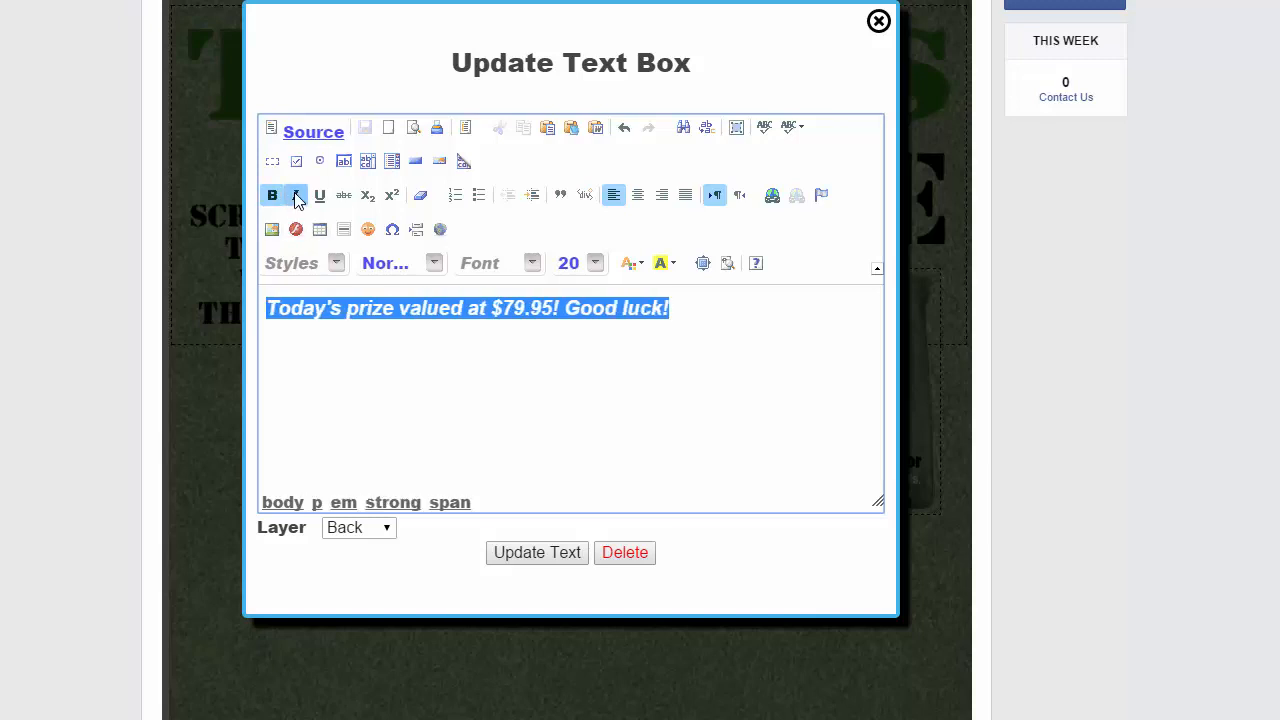
{"action": "left_click", "coordinate": [721, 312]}
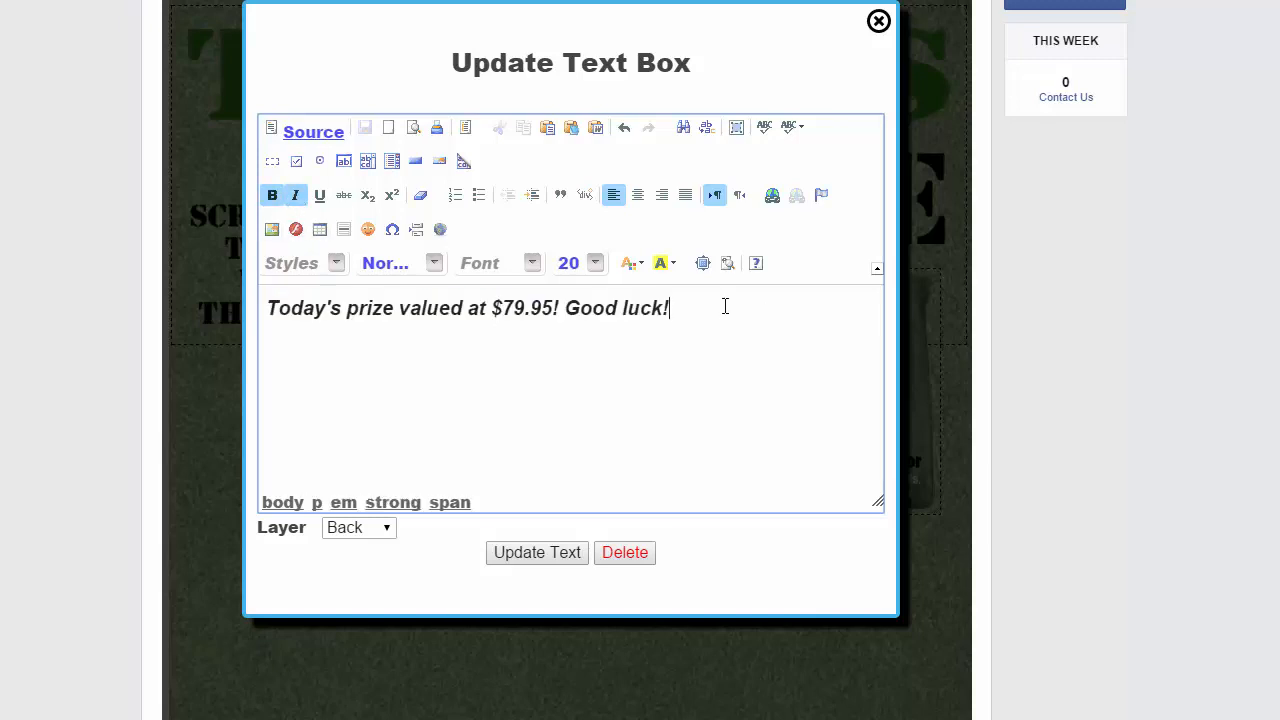
Set the text box's font colour to gray
{"action": "left_click_drag", "start_coordinate": [717, 306], "coordinate": [259, 309]}
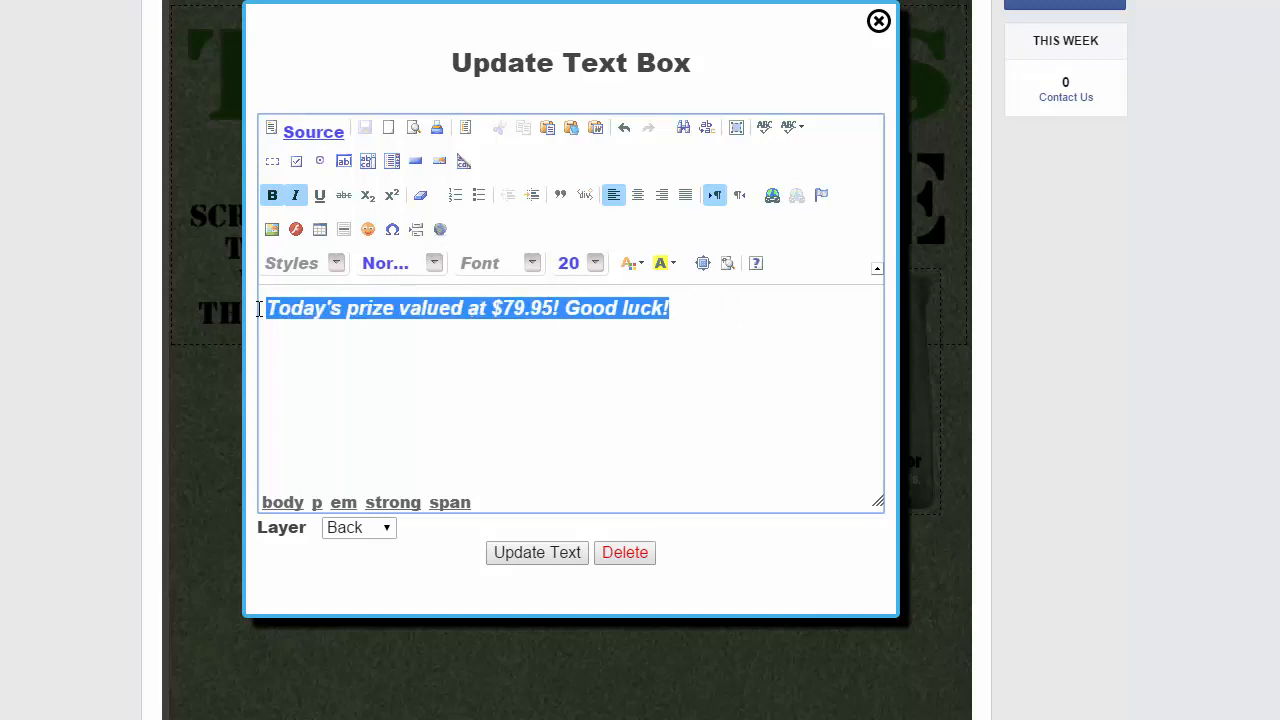
{"action": "left_click", "coordinate": [641, 264]}
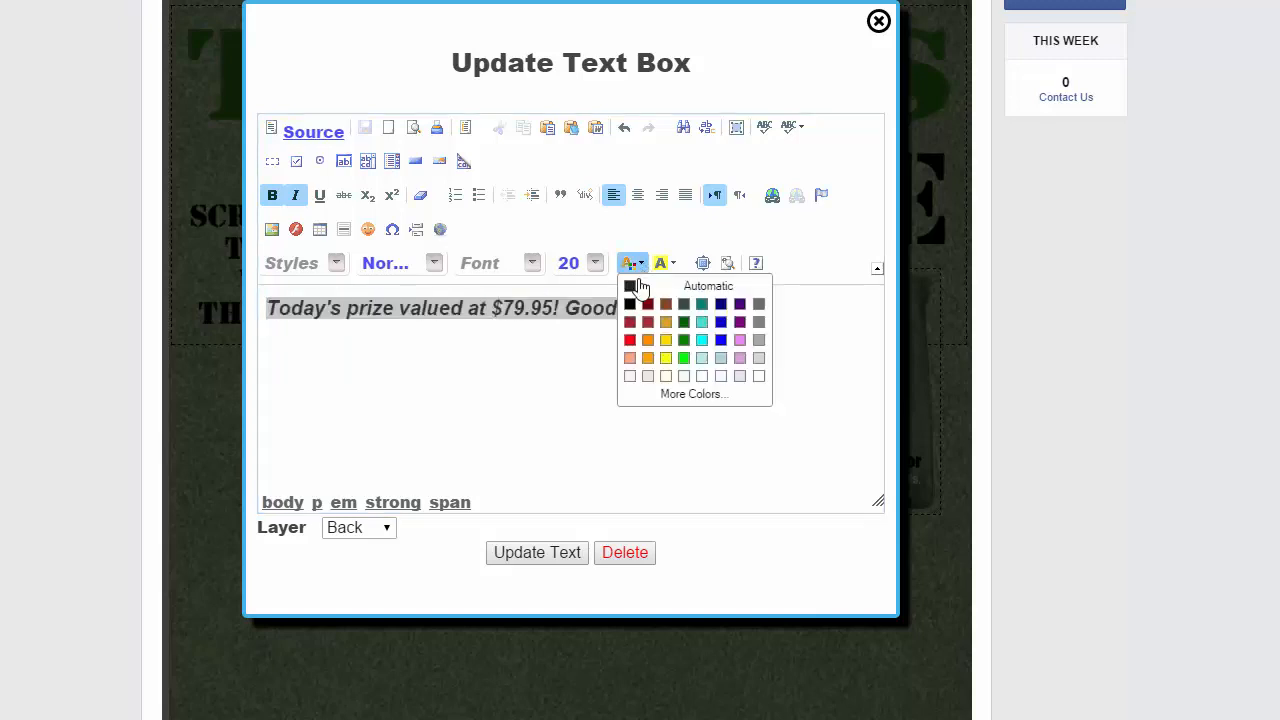
{"action": "left_click", "coordinate": [759, 323]}
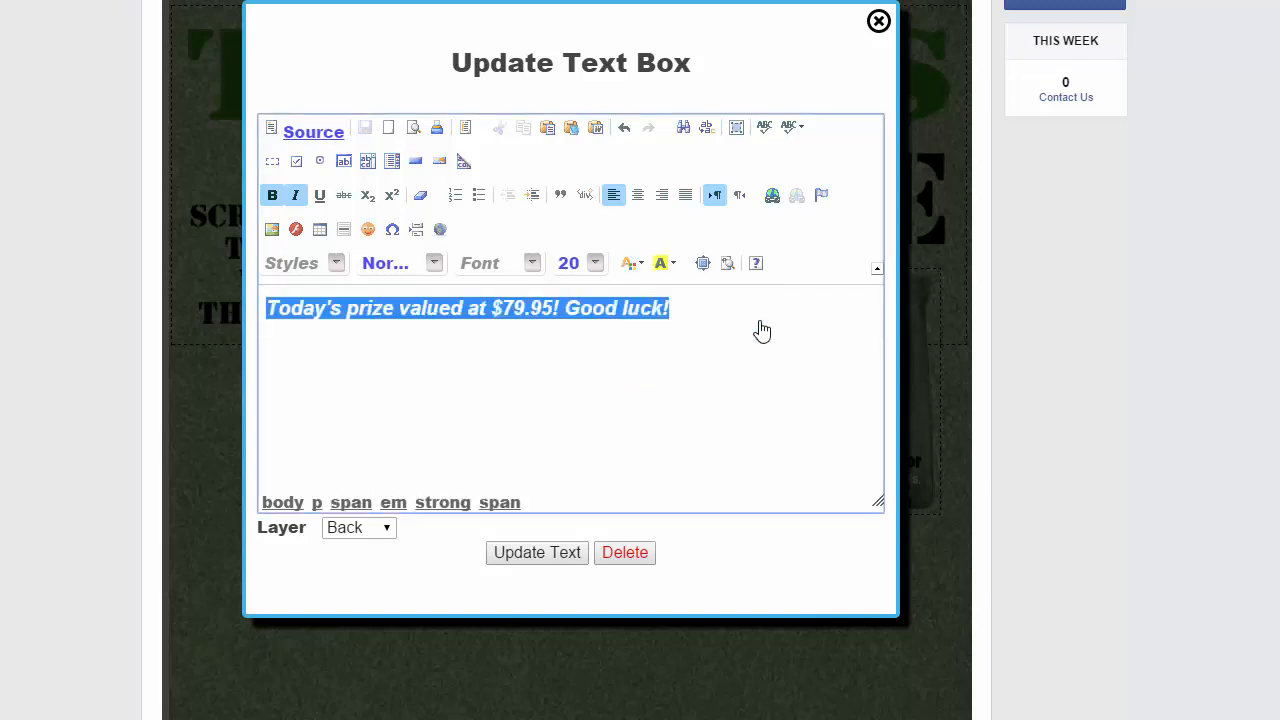
{"action": "left_click", "coordinate": [704, 303]}
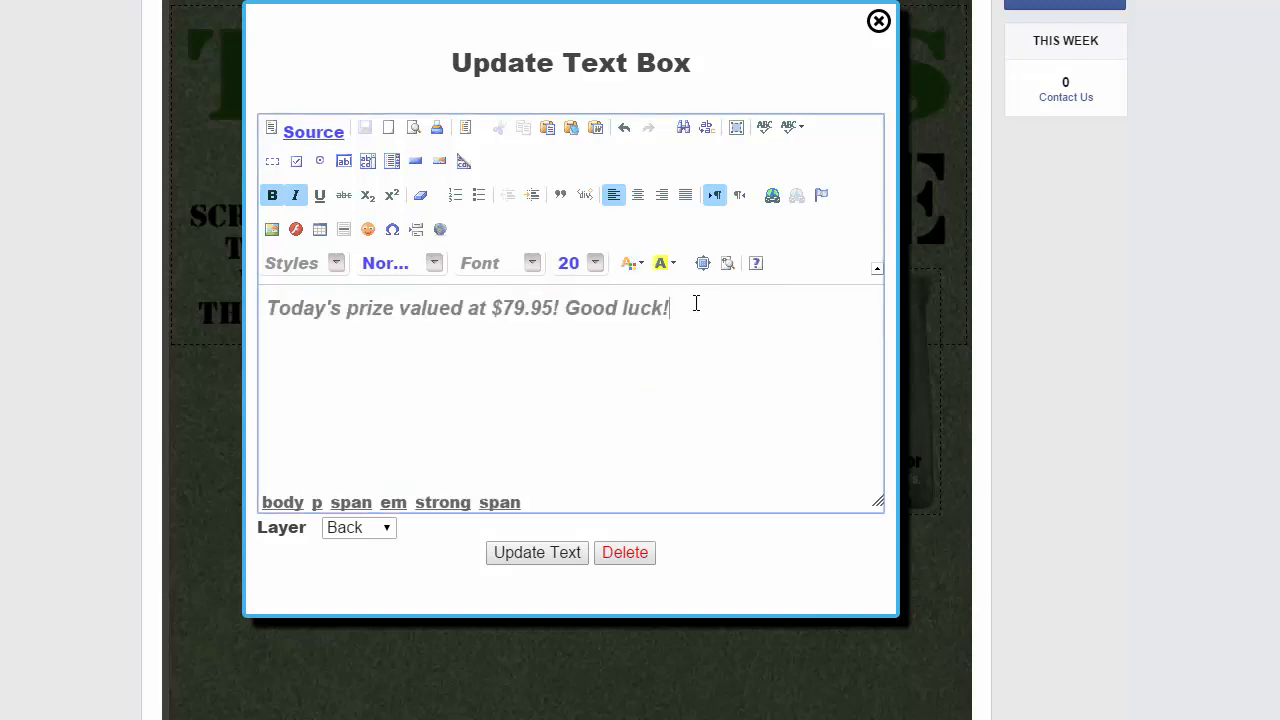
{"action": "left_click_drag", "start_coordinate": [694, 303], "coordinate": [198, 320]}
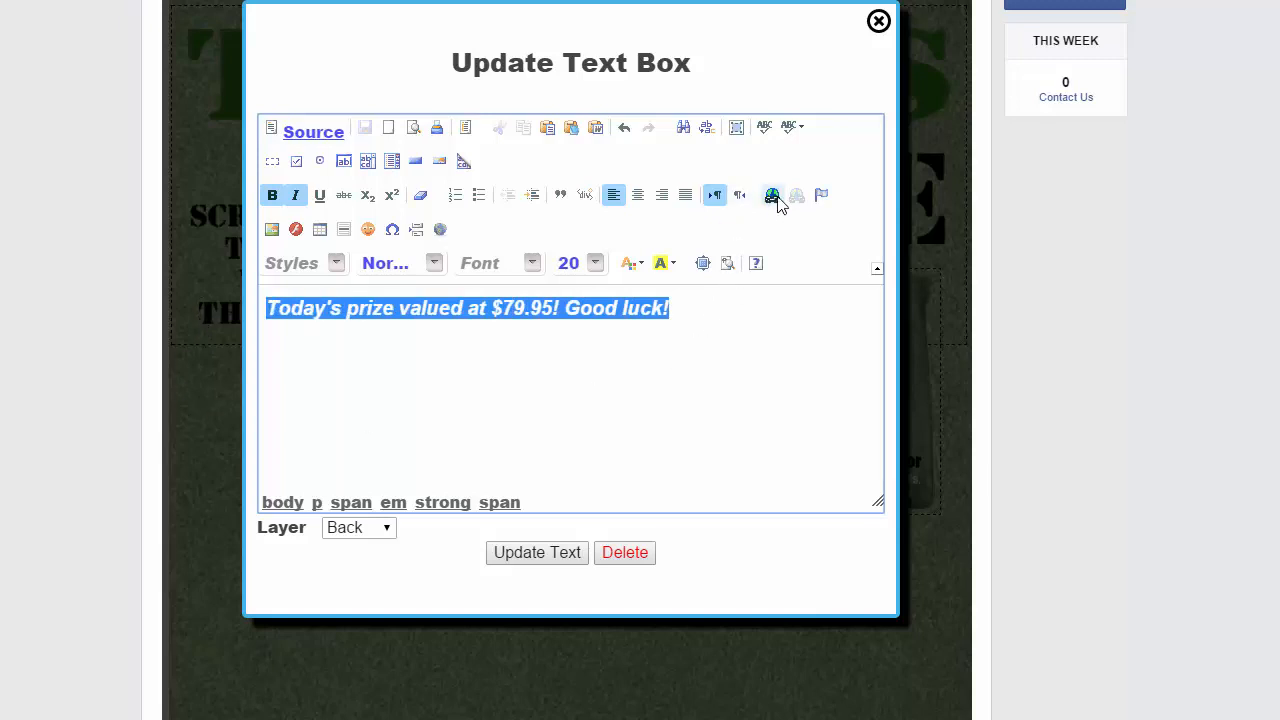
{"action": "left_click", "coordinate": [776, 198]}
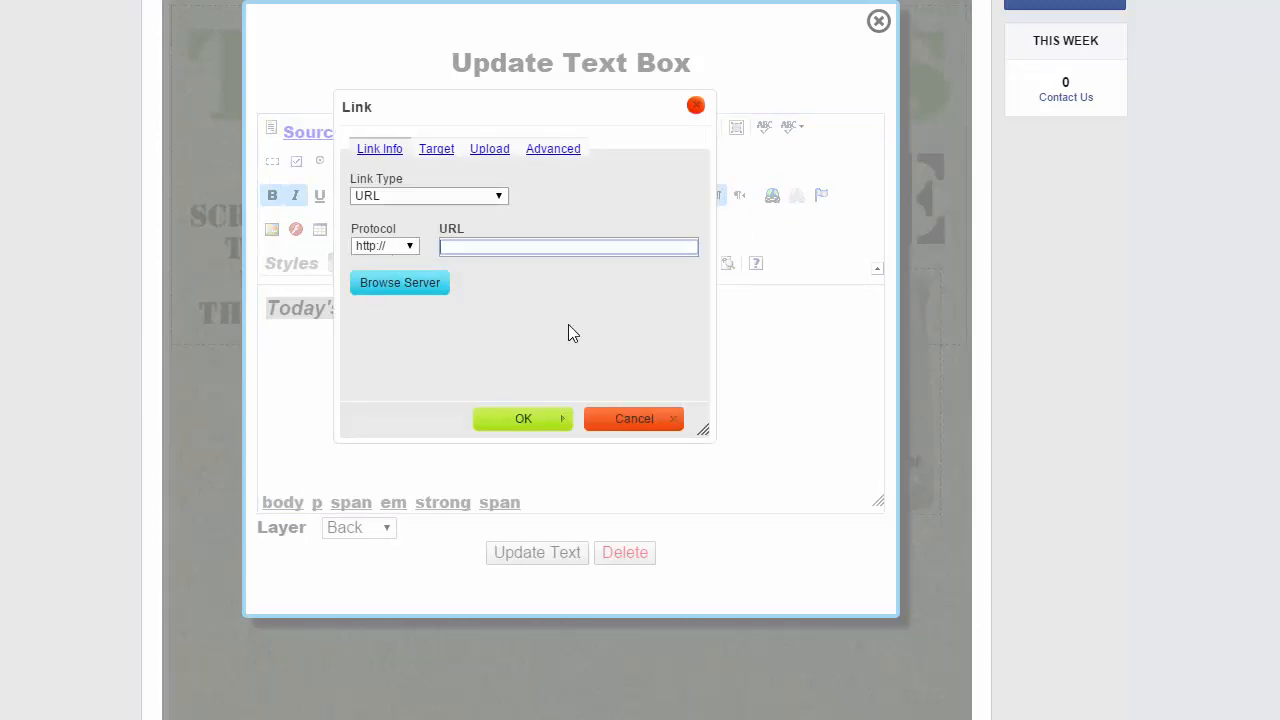
{"action": "left_click", "coordinate": [440, 155]}
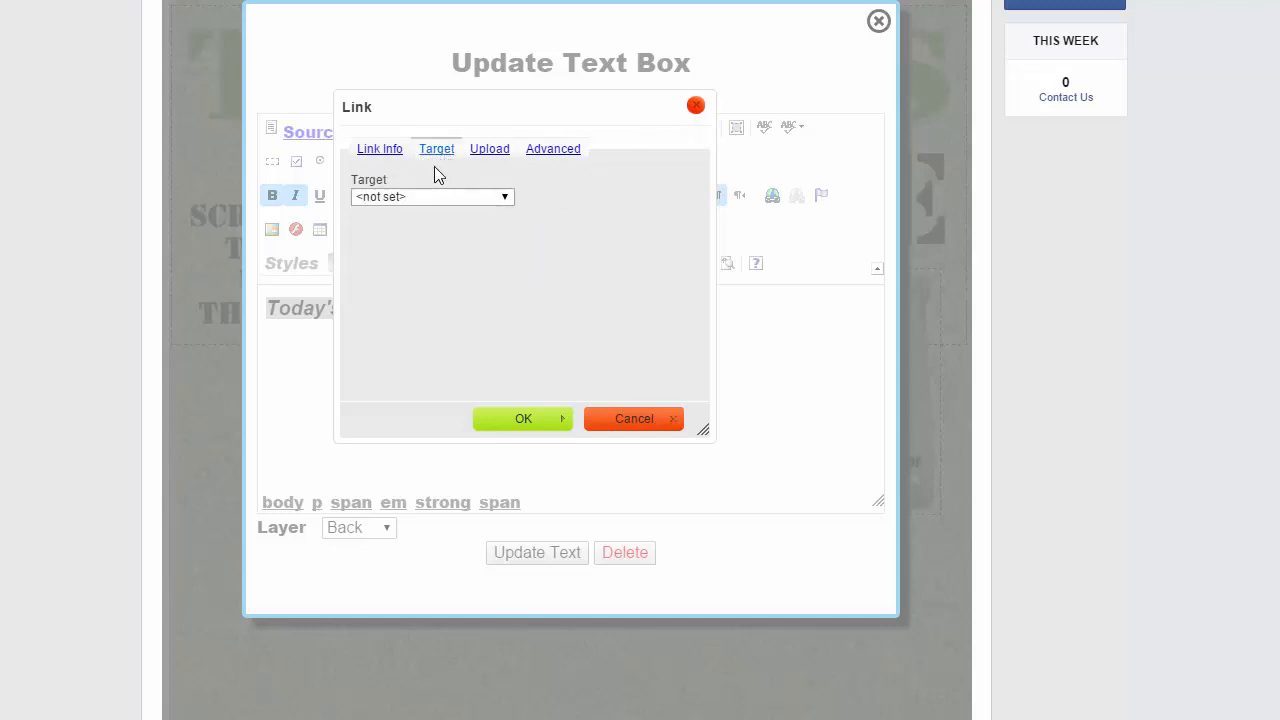
{"action": "left_click", "coordinate": [424, 198]}
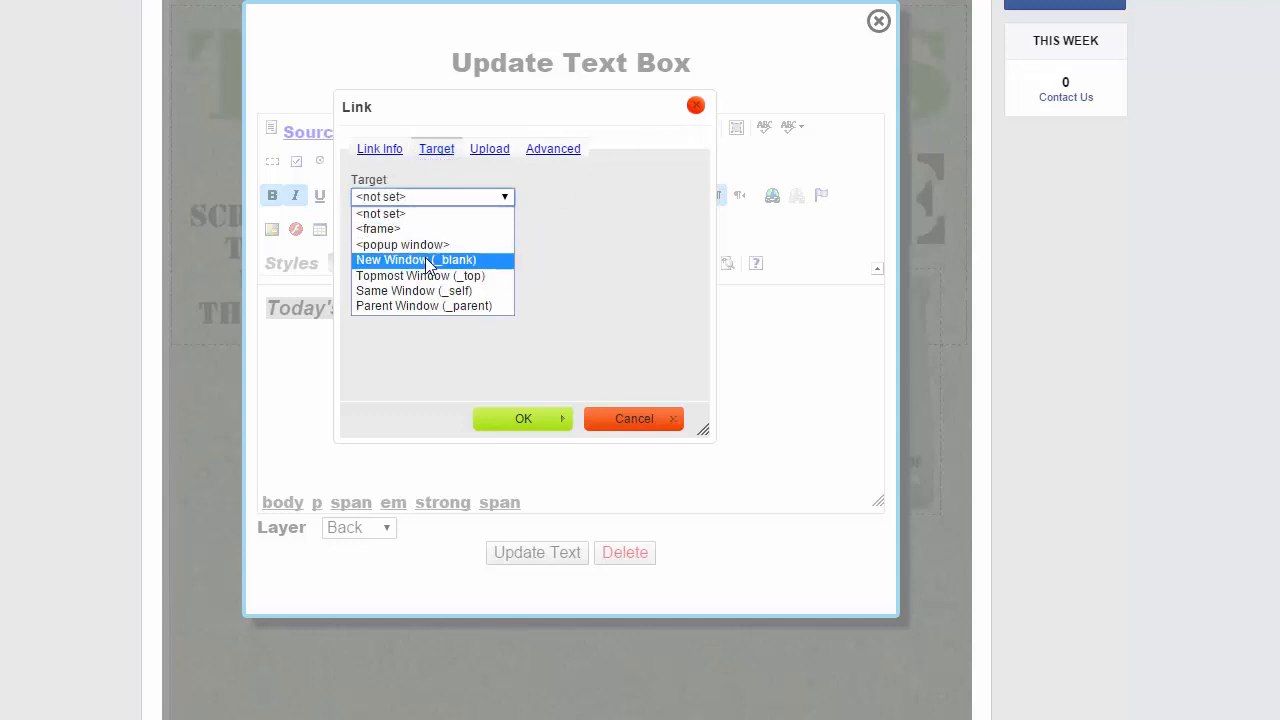
{"action": "left_click", "coordinate": [696, 106]}
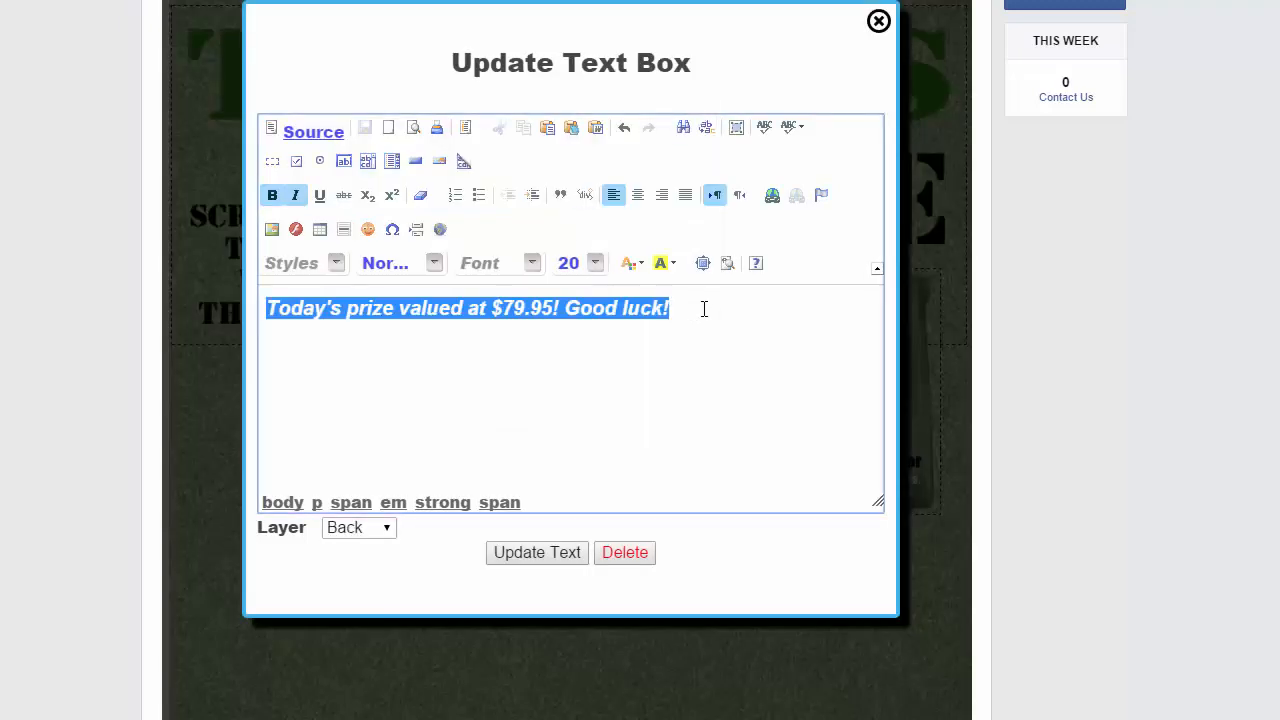
Apply the formatting changes to the text box
{"action": "left_click", "coordinate": [536, 292]}
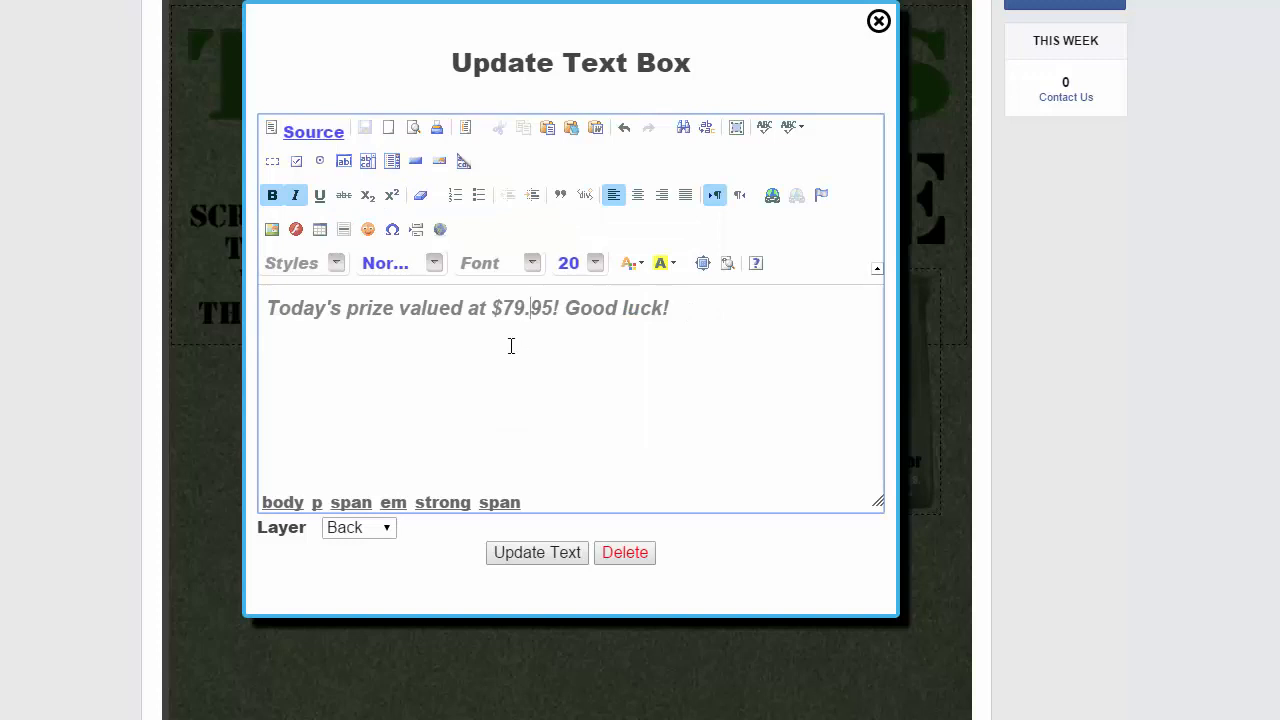
{"action": "left_click", "coordinate": [567, 558]}
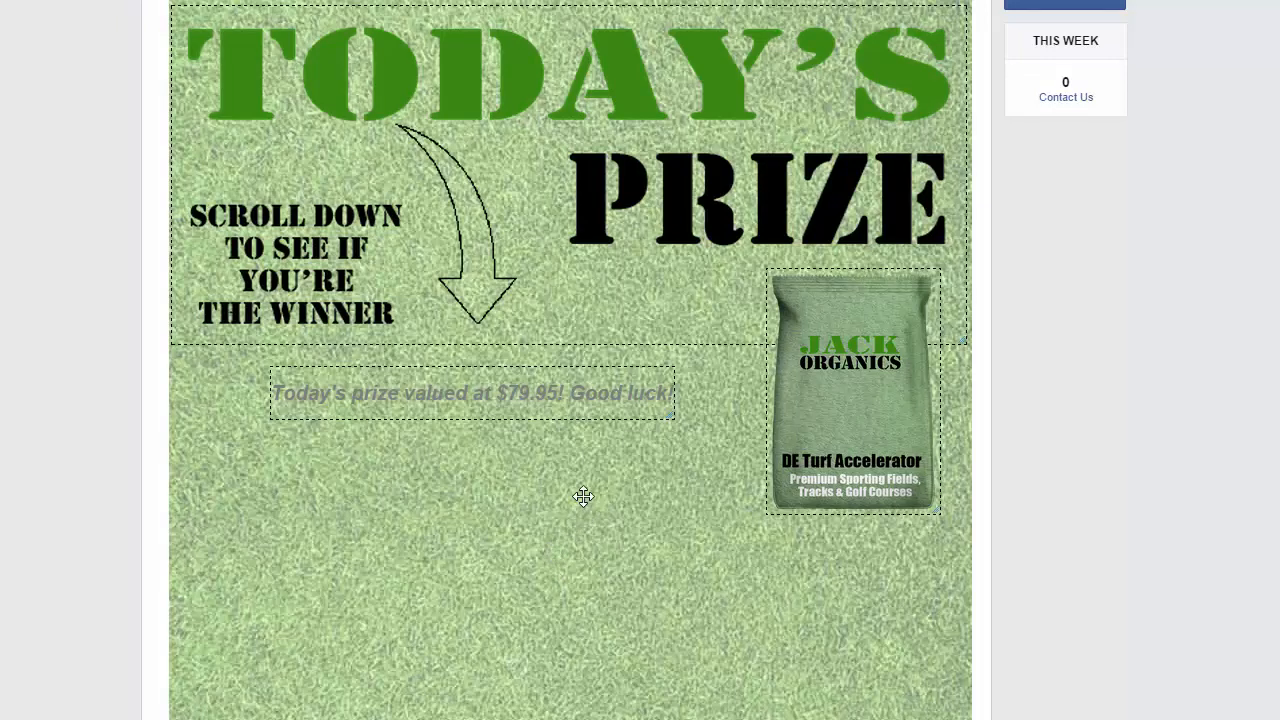
Reopen the prize text box, change its font colour to white, and apply the update
{"action": "double_click", "coordinate": [513, 394]}
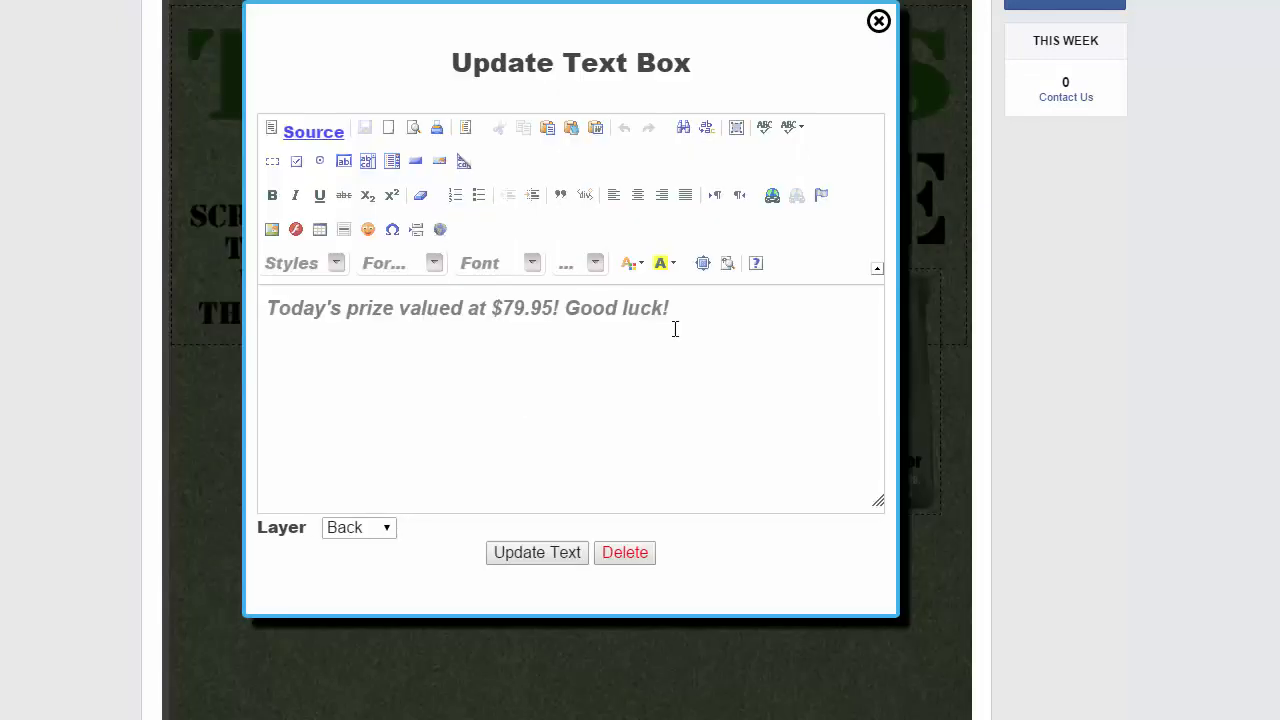
{"action": "left_click_drag", "start_coordinate": [676, 300], "coordinate": [128, 281]}
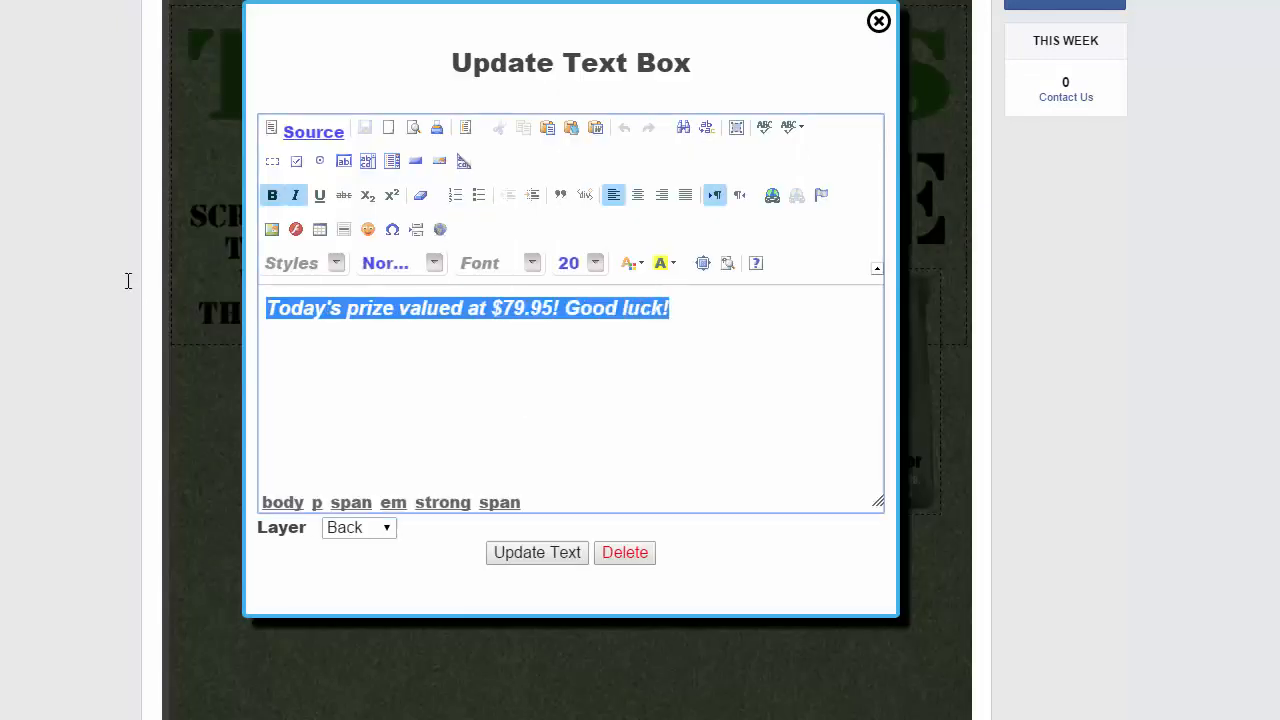
{"action": "left_click", "coordinate": [636, 266]}
{"action": "left_click", "coordinate": [759, 376]}
{"action": "left_click", "coordinate": [709, 306]}
{"action": "left_click", "coordinate": [537, 553]}
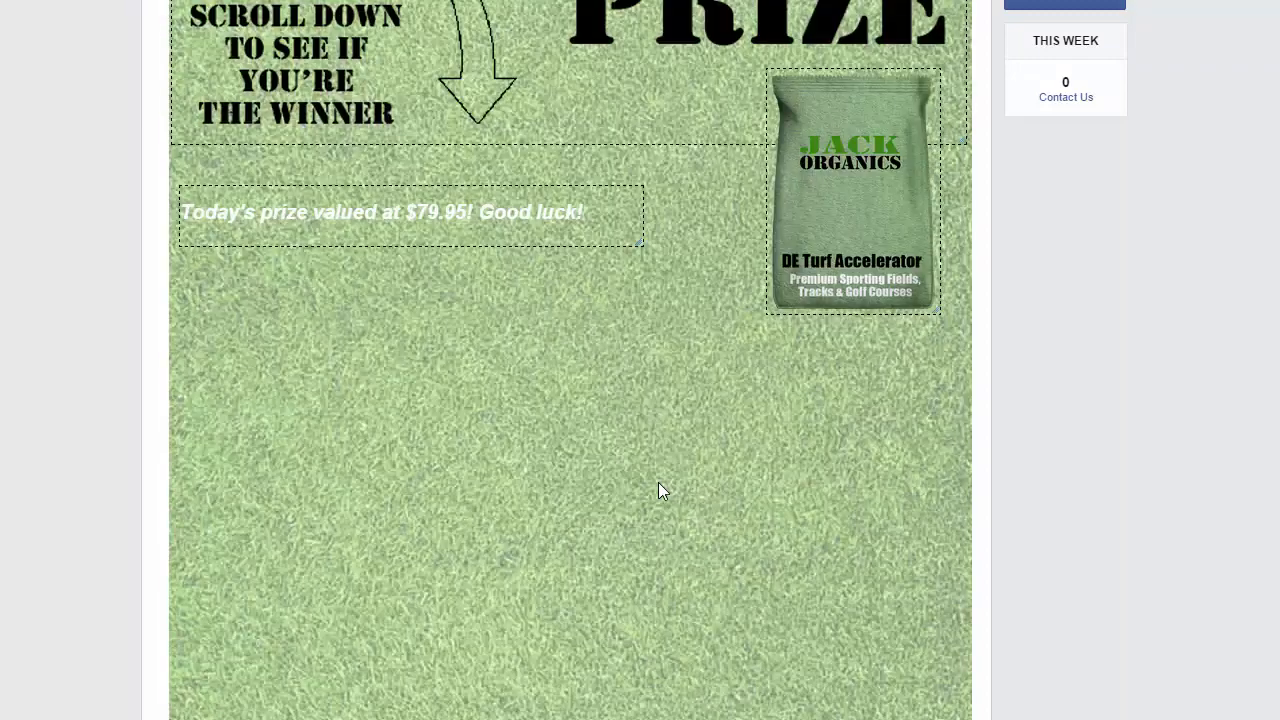
Review the page layout and the empty canvas area below the prize text
{"action": "scroll", "coordinate": [668, 430], "scroll_direction": "up", "scroll_amount": 3}
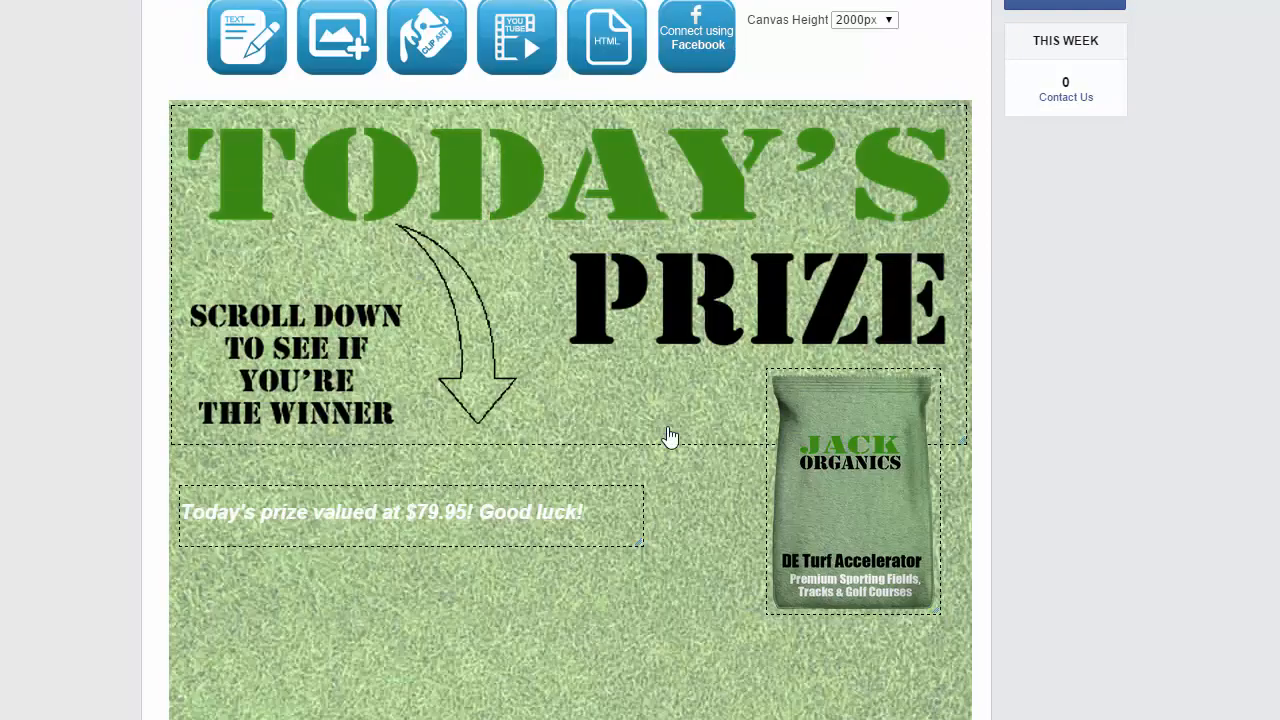
{"action": "scroll", "coordinate": [670, 437], "scroll_direction": "down", "scroll_amount": 5}
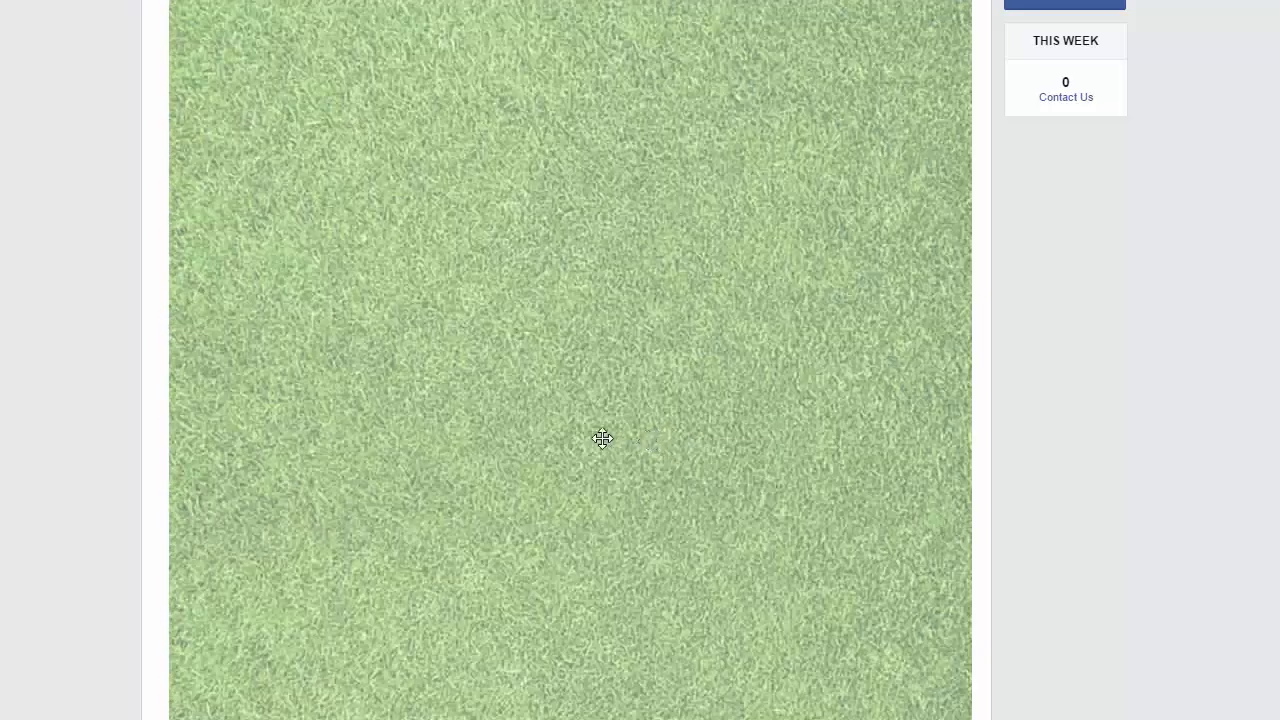
{"action": "scroll", "coordinate": [538, 420], "scroll_direction": "up", "scroll_amount": 3}
{"action": "scroll", "coordinate": [540, 421], "scroll_direction": "down", "scroll_amount": 3}
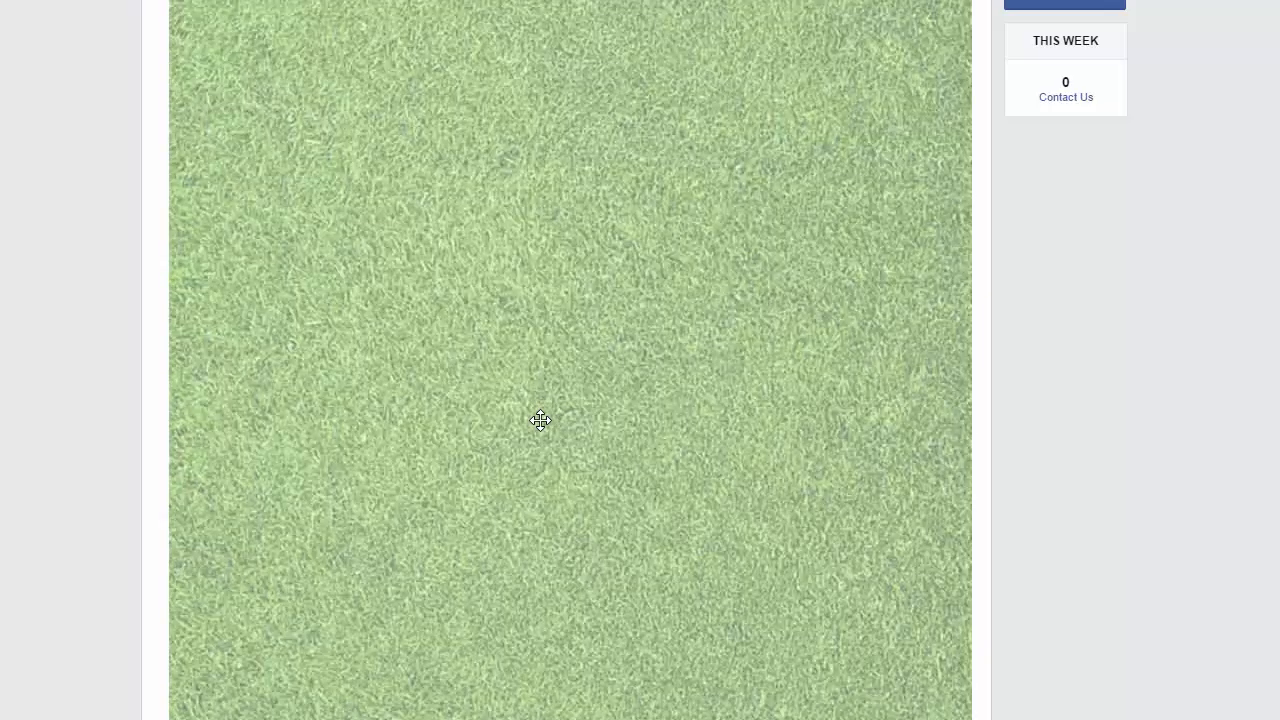
{"action": "scroll", "coordinate": [540, 421], "scroll_direction": "up", "scroll_amount": 5}
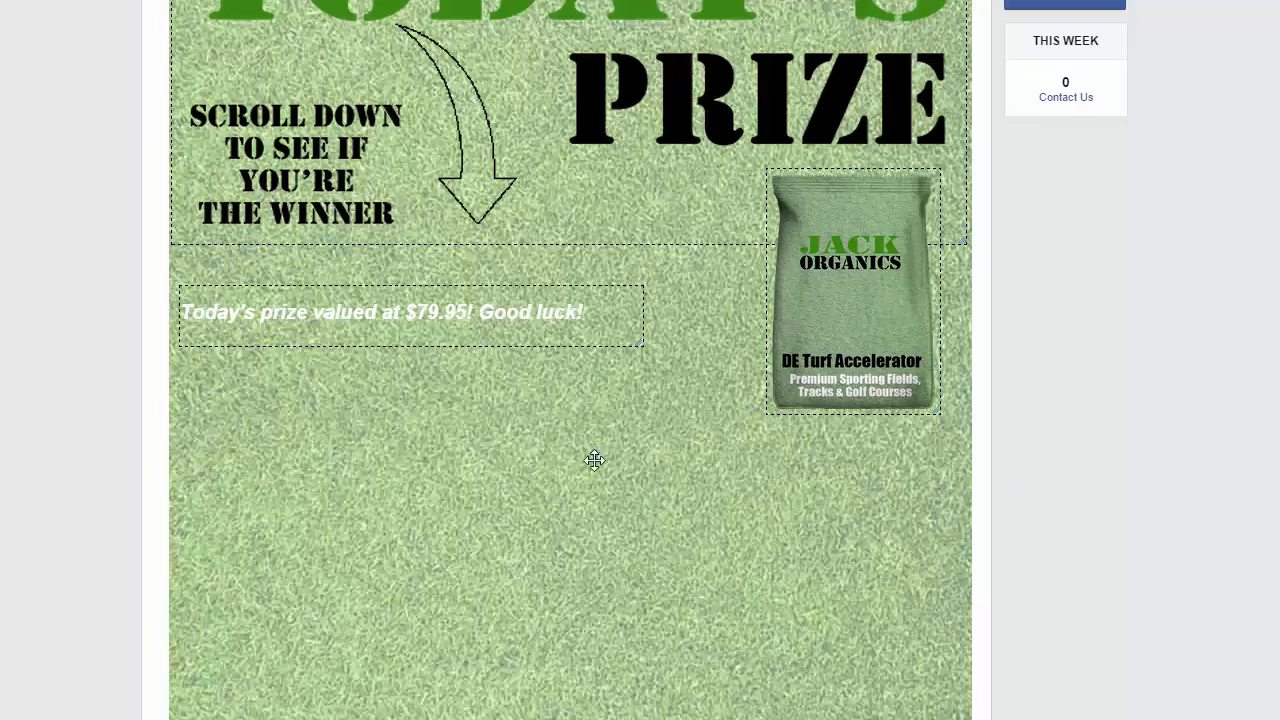
{"action": "scroll", "coordinate": [594, 460], "scroll_direction": "down", "scroll_amount": 5}
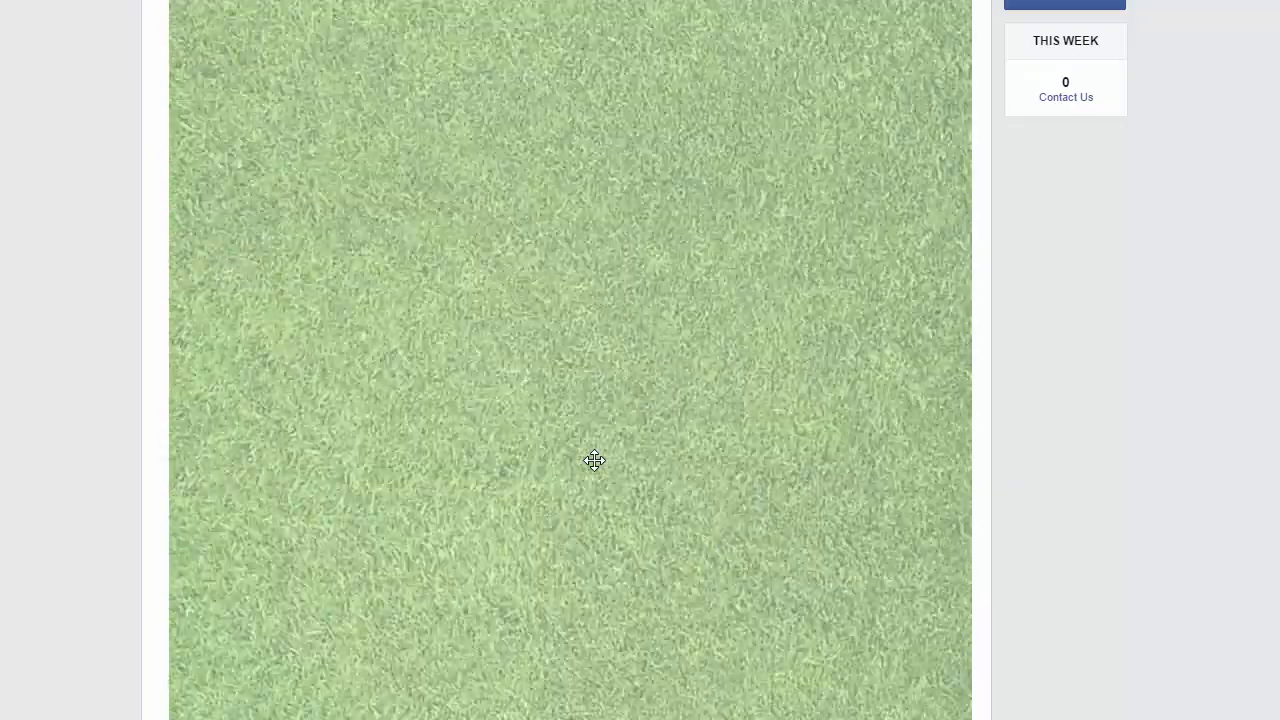
{"action": "scroll", "coordinate": [594, 460], "scroll_direction": "up", "scroll_amount": 5}
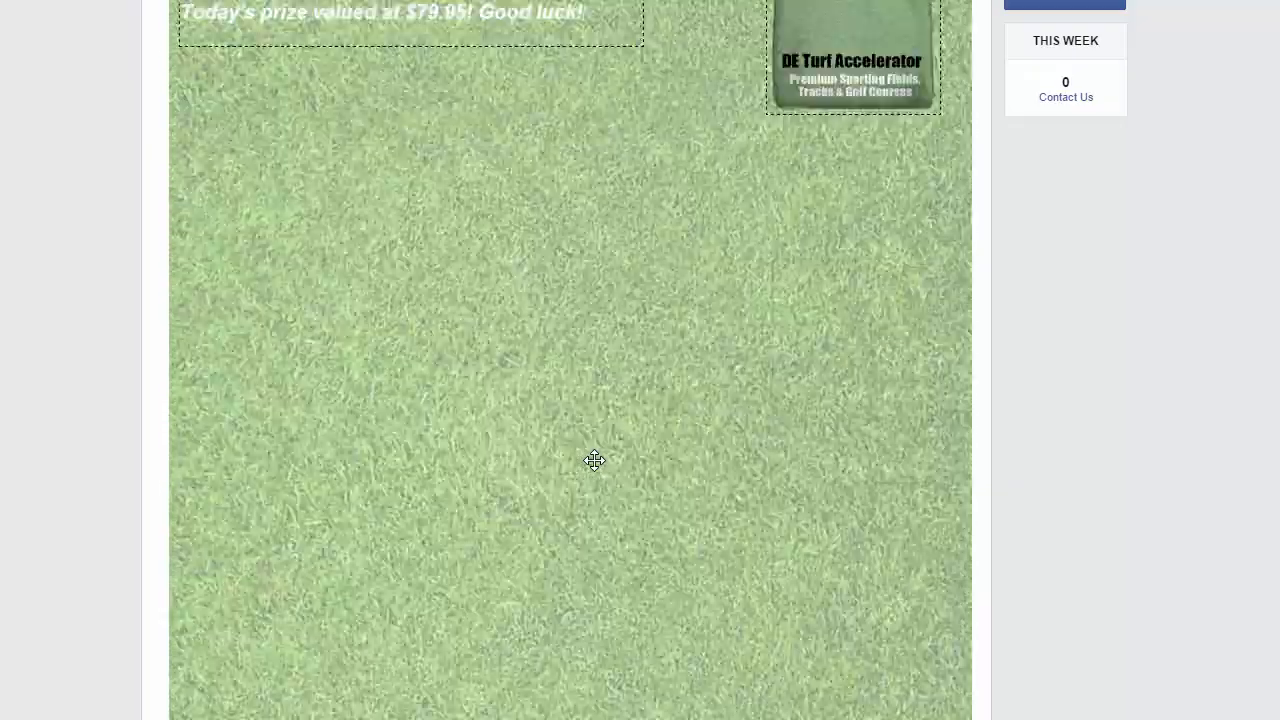
{"action": "scroll", "coordinate": [594, 460], "scroll_direction": "down", "scroll_amount": 3}
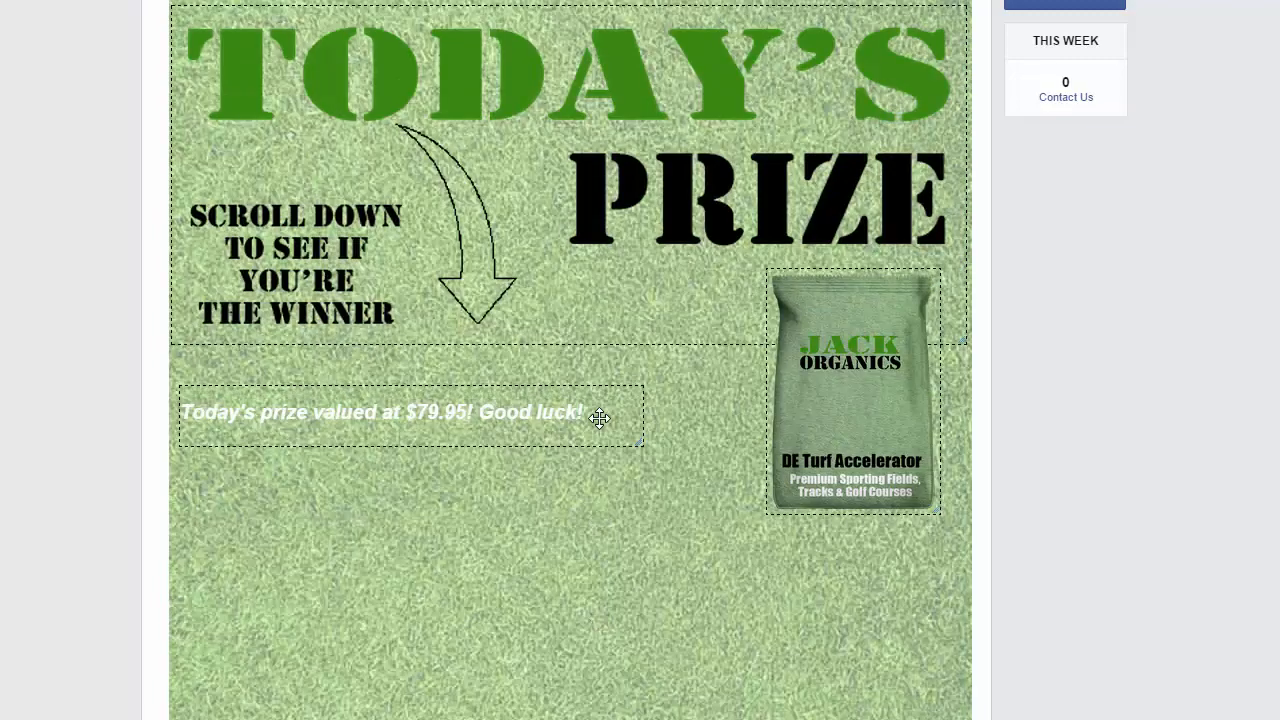
{"action": "scroll", "coordinate": [600, 418], "scroll_direction": "down", "scroll_amount": 6}
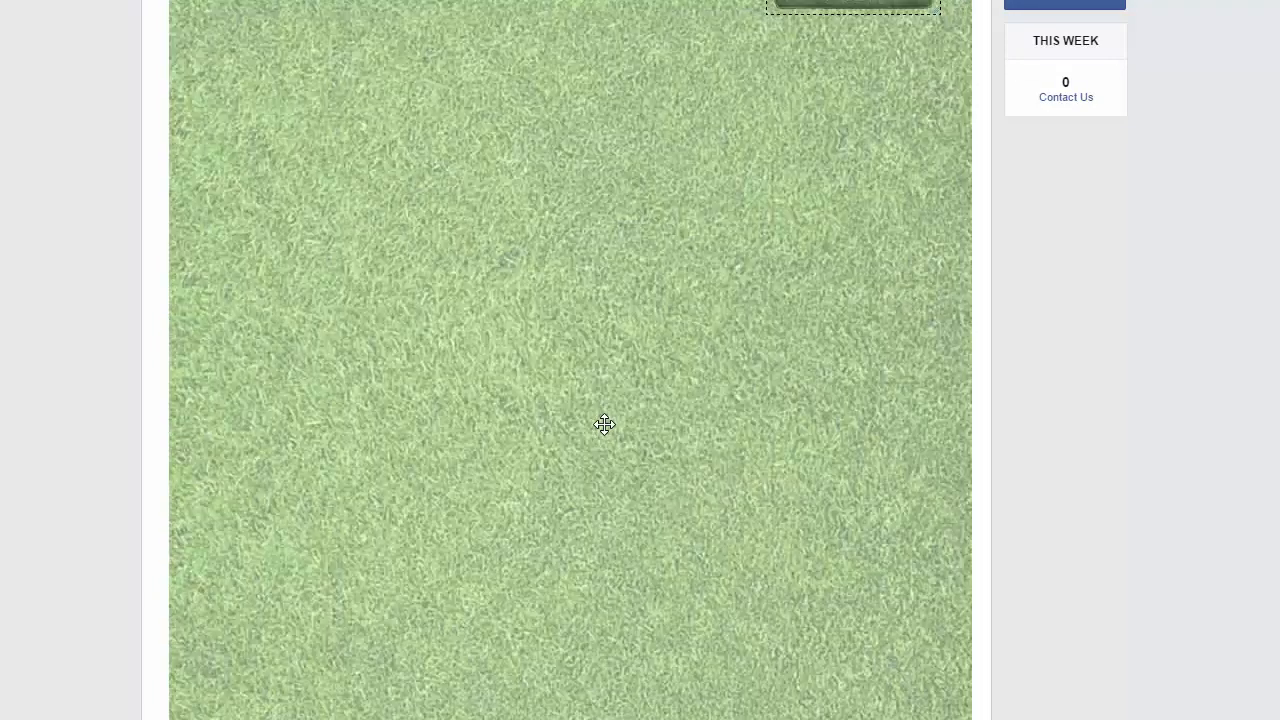